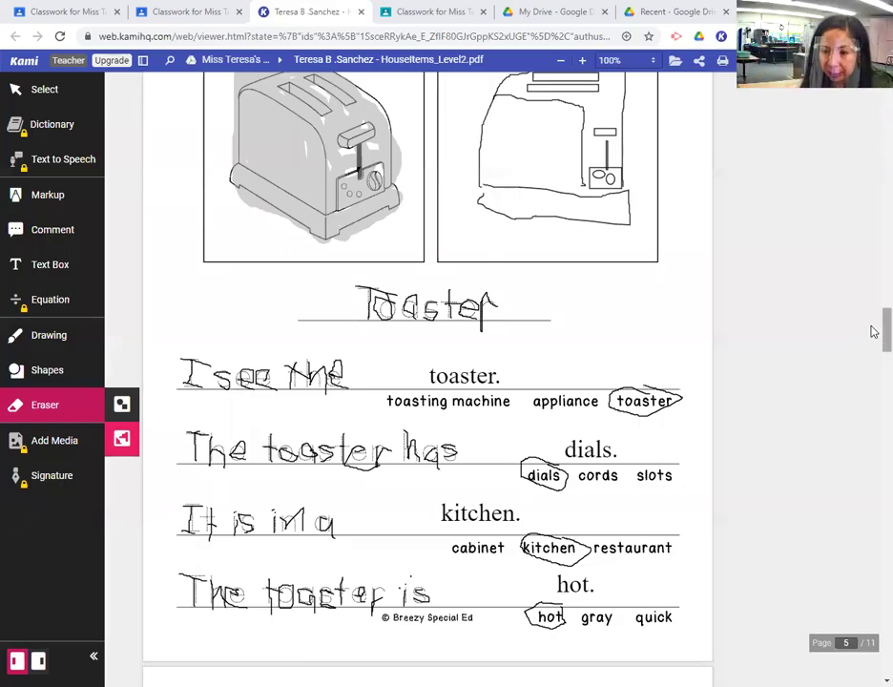
# Review the completed toaster worksheet page and find the blank TV page that follows it
pyautogui.scroll(-3, 871, 331)
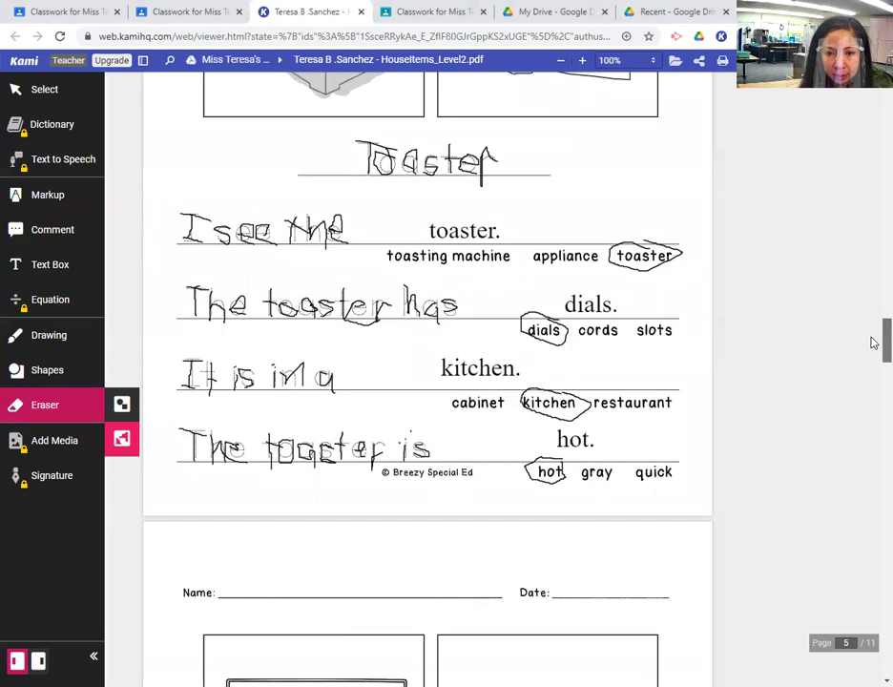
pyautogui.scroll(4, 871, 329)
pyautogui.scroll(-8, 871, 343)
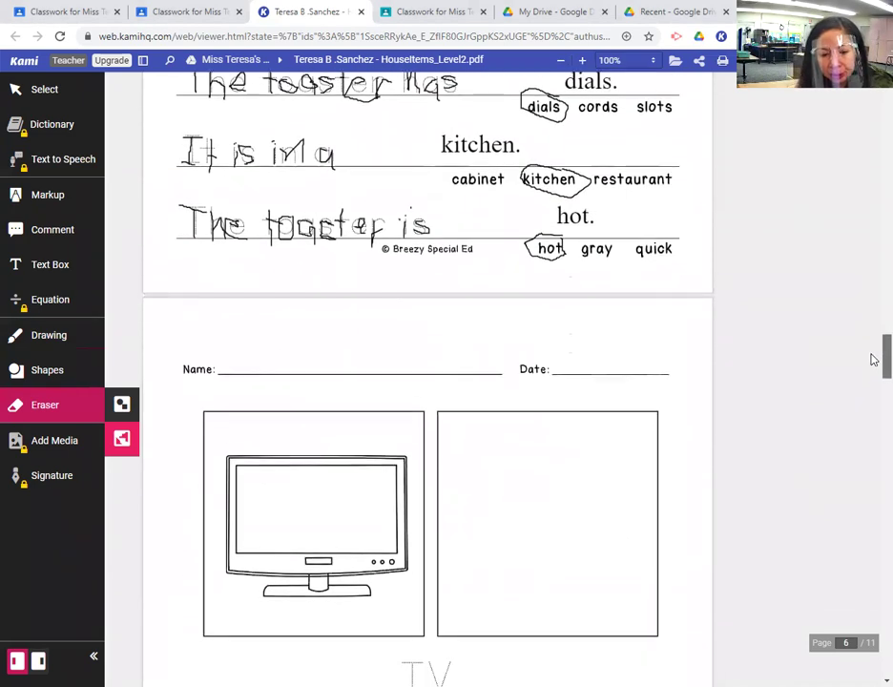
pyautogui.scroll(10, 871, 325)
pyautogui.scroll(-1, 871, 324)
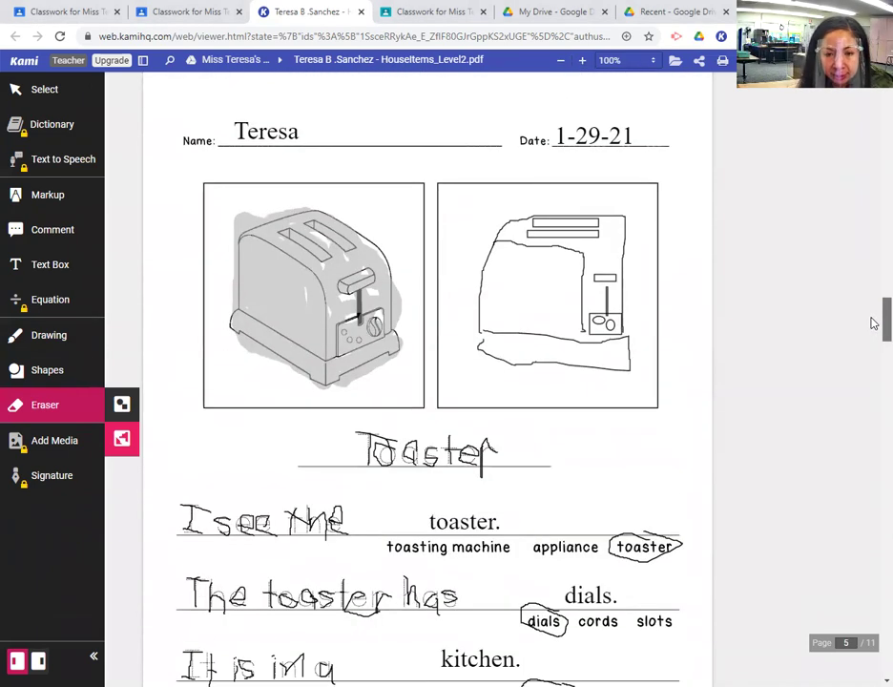
pyautogui.scroll(-10, 871, 329)
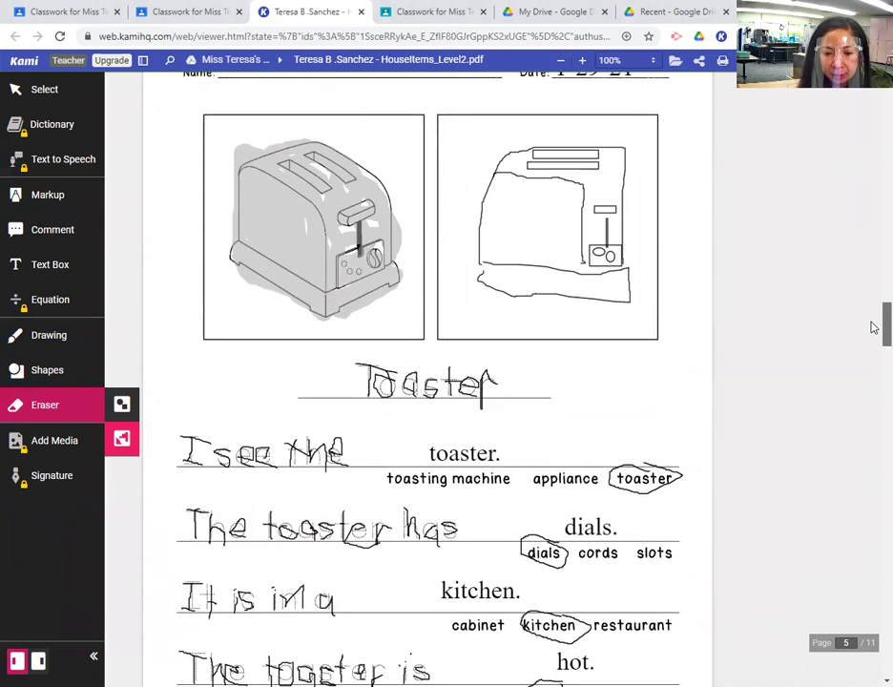
pyautogui.scroll(-3, 871, 366)
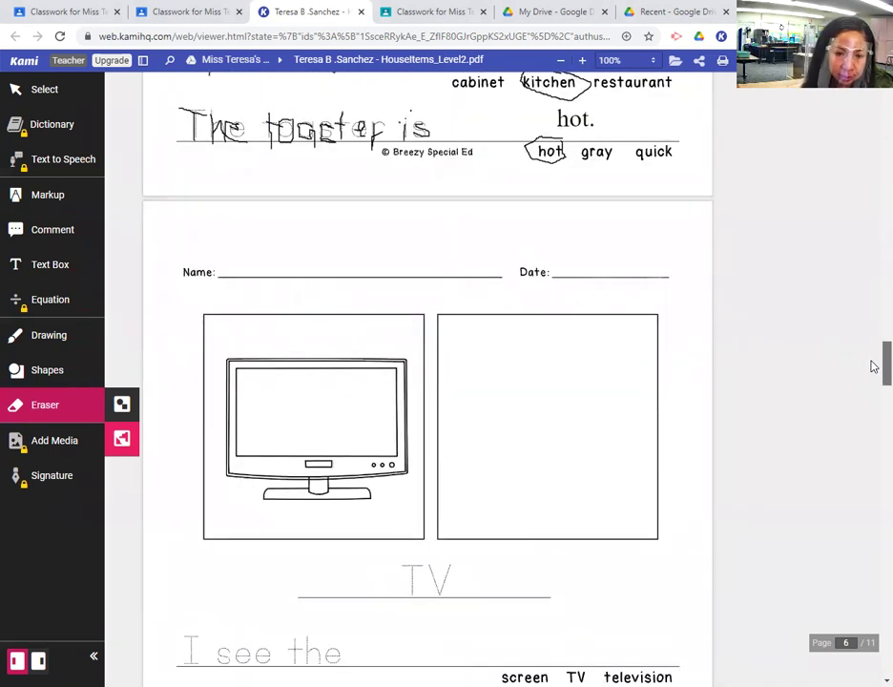
pyautogui.scroll(-1, 871, 377)
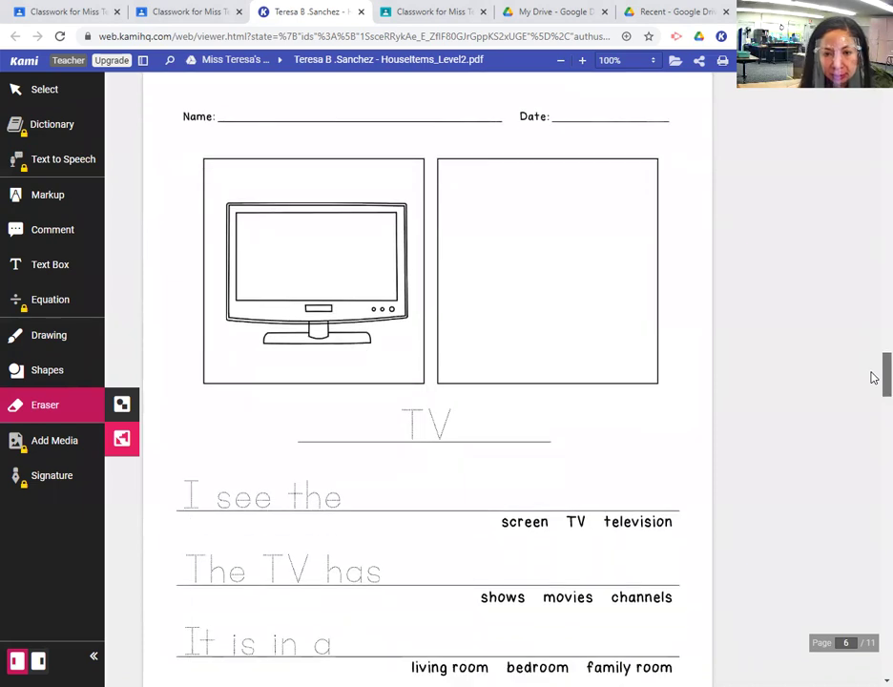
pyautogui.scroll(1, 871, 377)
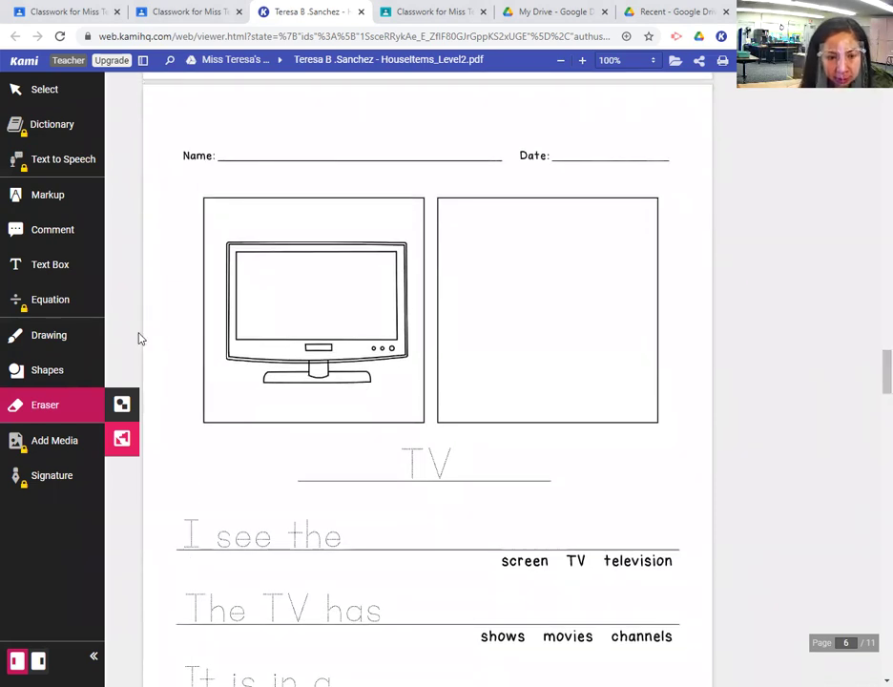
# Add a text box with the student's first name on the Name line of the TV page
pyautogui.click(63, 277)
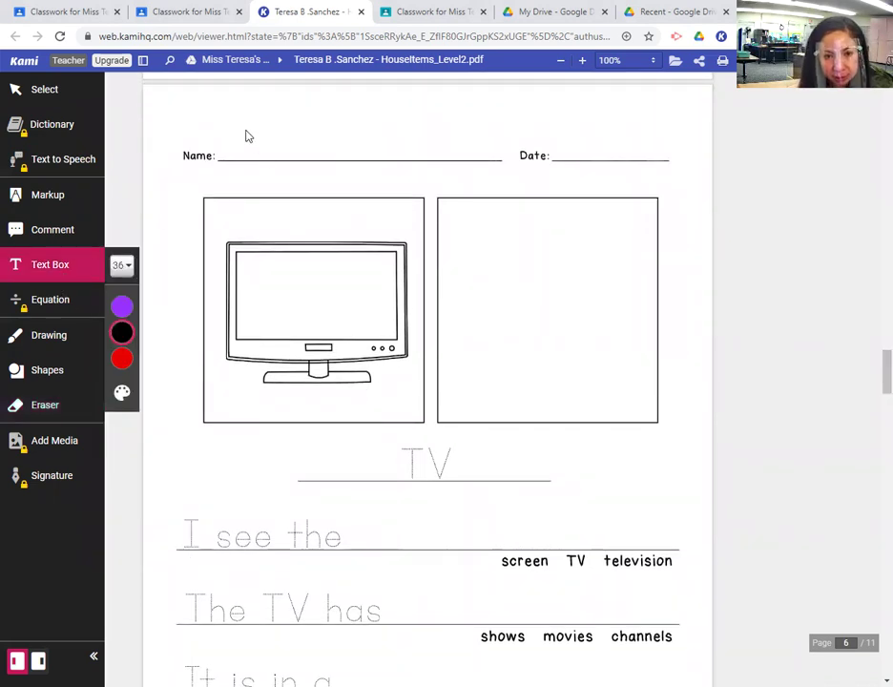
pyautogui.click(245, 137)
pyautogui.write('T')
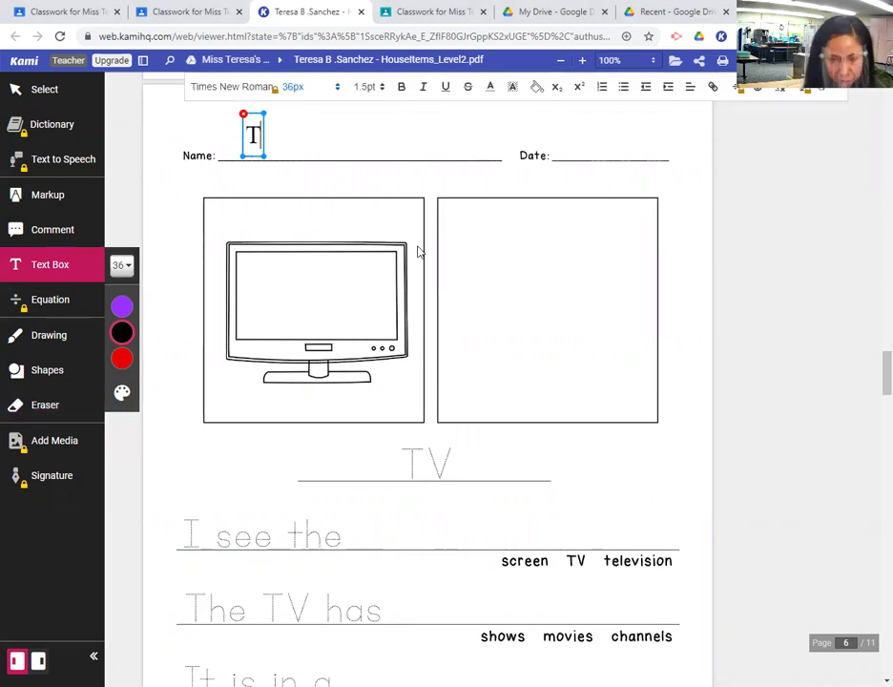
pyautogui.write('eresa')
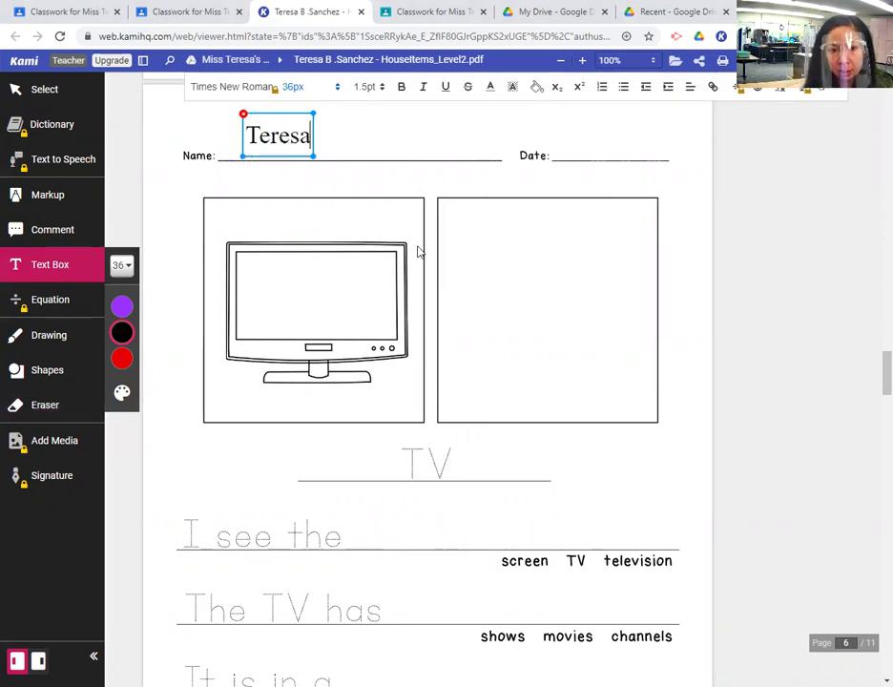
# Add a text box with the date 2-1-21 on the Date line of the TV page
pyautogui.click(550, 139)
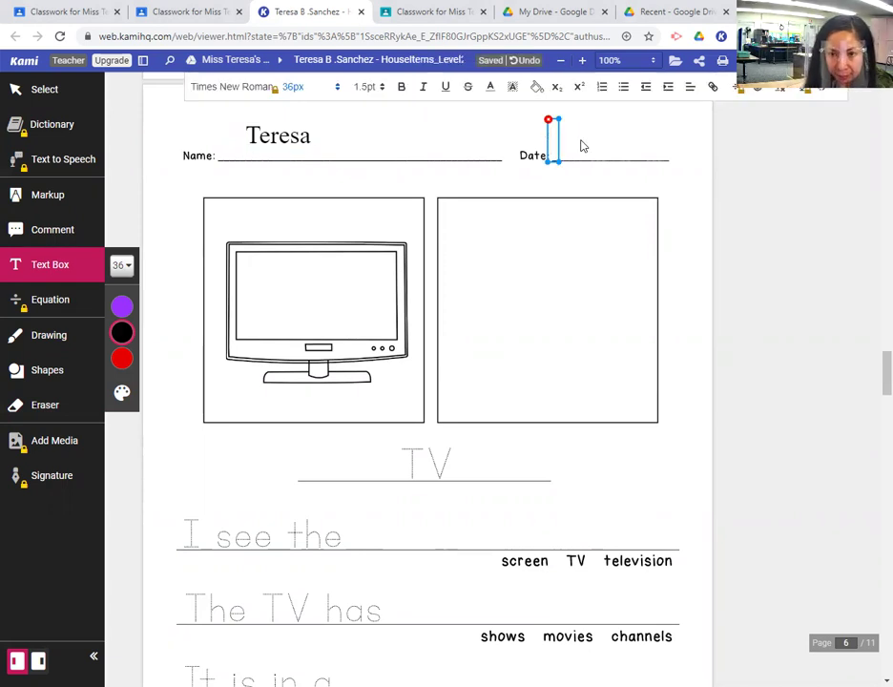
pyautogui.write('2-1')
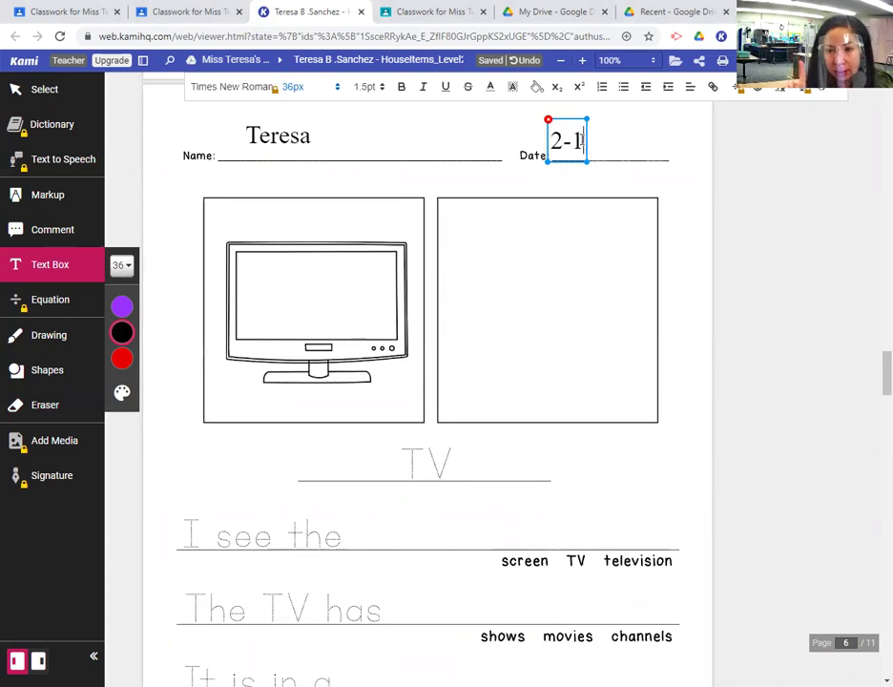
pyautogui.write('-2')
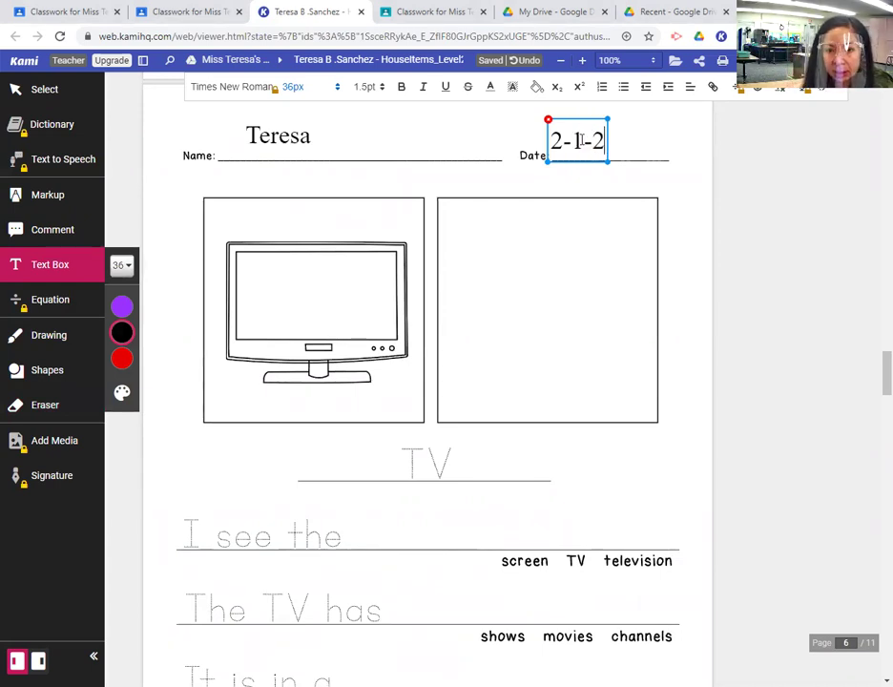
pyautogui.write('1')
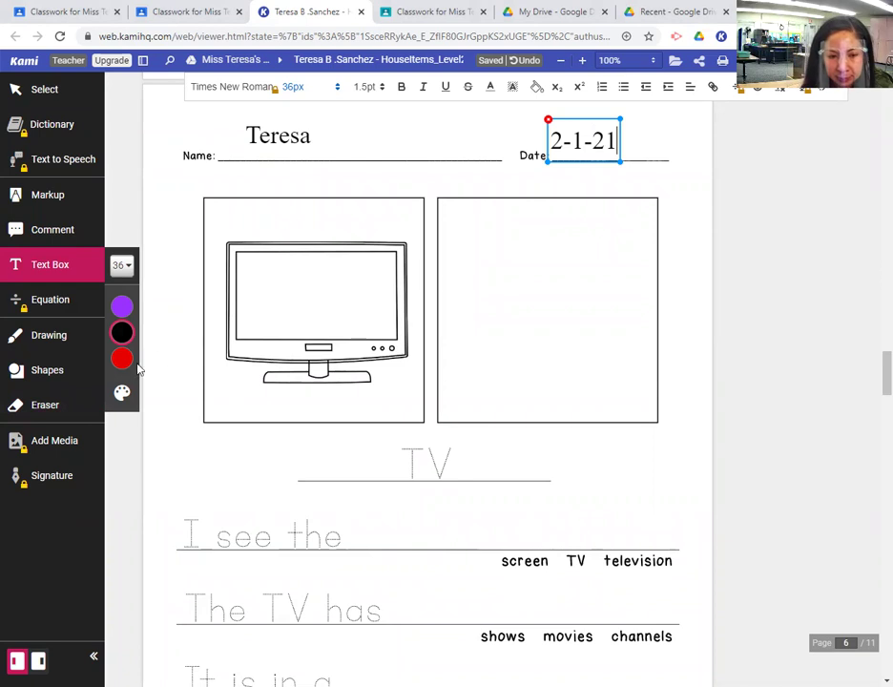
# Set the freehand drawing thickness to 1 and trace the dotted title "TV" in black
pyautogui.click(59, 336)
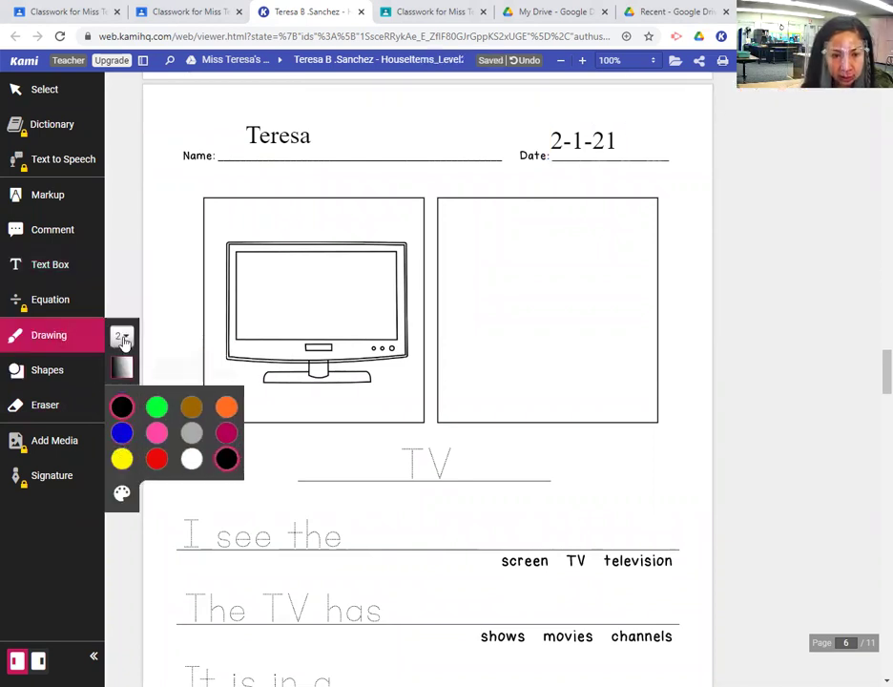
pyautogui.click(121, 339)
pyautogui.click(179, 395)
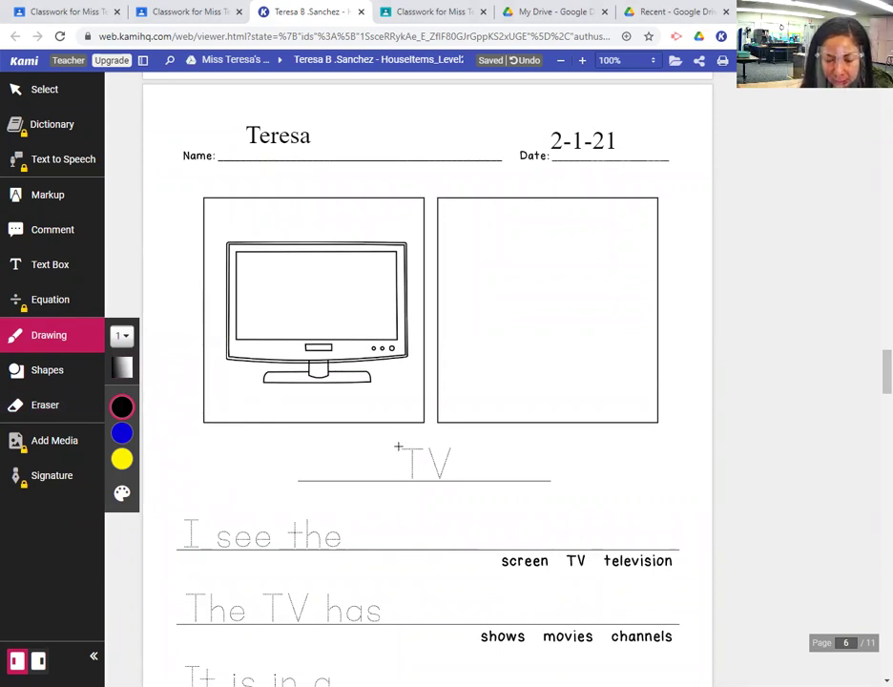
pyautogui.moveTo(401, 447)
pyautogui.mouseDown()
pyautogui.moveTo(419, 450)
pyautogui.moveTo(412, 468)
pyautogui.moveTo(444, 468)
pyautogui.moveTo(453, 446)
pyautogui.mouseUp()
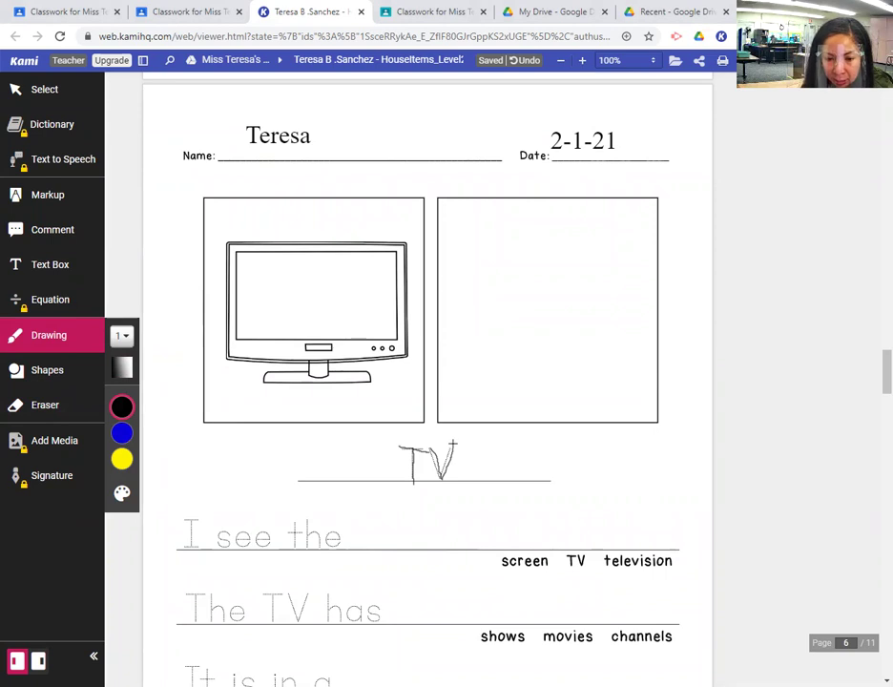
# Trace the dotted words "I see the" in the first sentence and circle the answer "television"
pyautogui.scroll(-1, 873, 381)
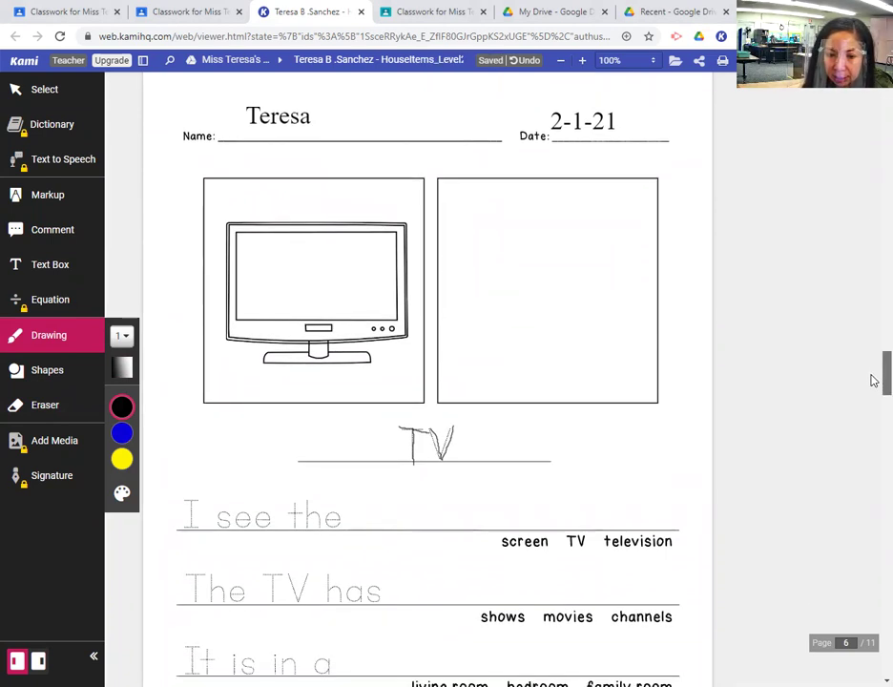
pyautogui.scroll(-3, 873, 381)
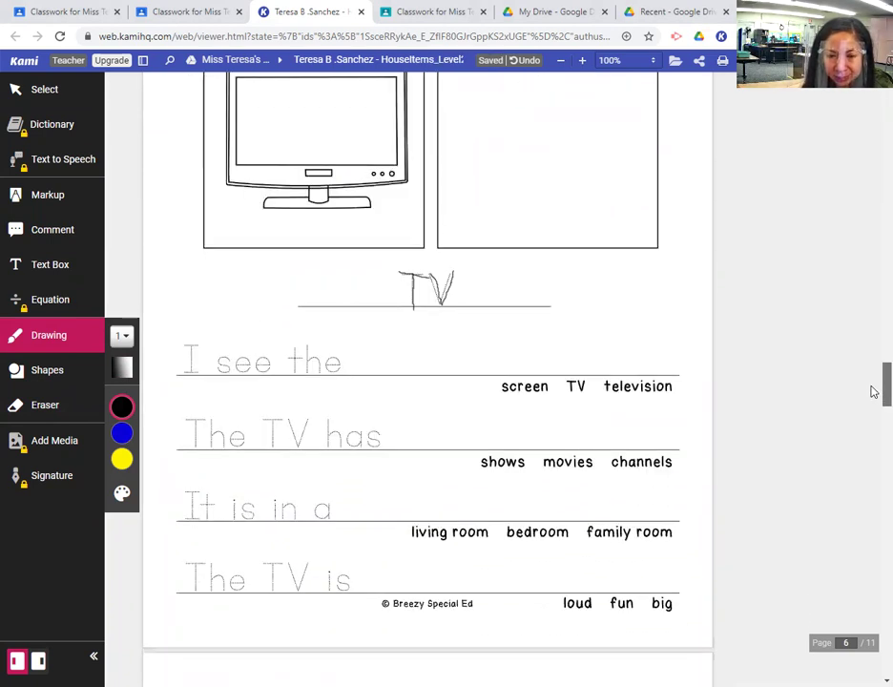
pyautogui.scroll(-1, 873, 391)
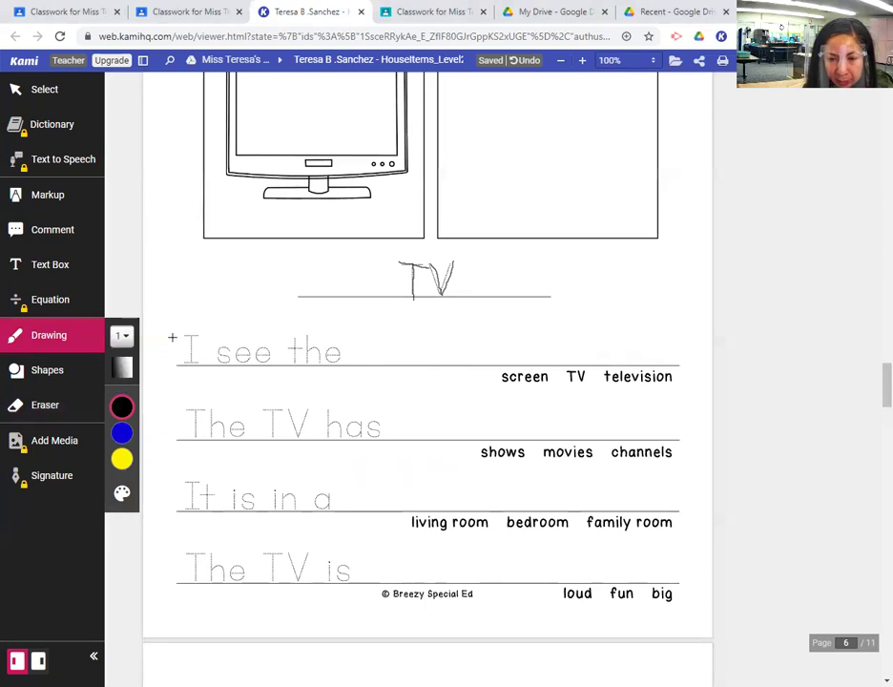
pyautogui.moveTo(172, 336)
pyautogui.mouseDown()
pyautogui.moveTo(212, 334)
pyautogui.moveTo(194, 357)
pyautogui.moveTo(207, 365)
pyautogui.mouseUp()
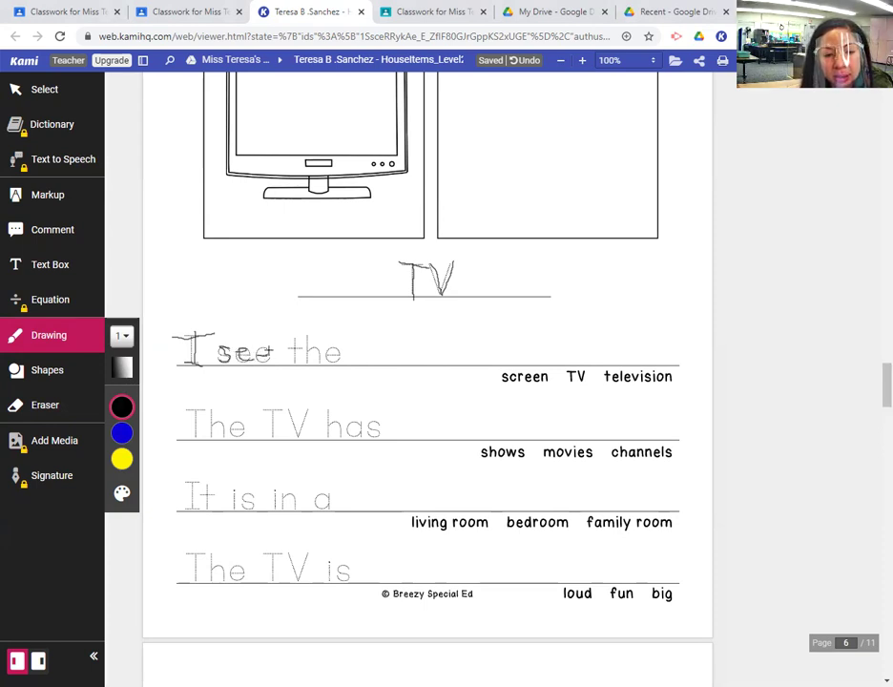
pyautogui.moveTo(292, 333)
pyautogui.mouseDown()
pyautogui.moveTo(291, 364)
pyautogui.moveTo(303, 353)
pyautogui.moveTo(305, 364)
pyautogui.moveTo(319, 364)
pyautogui.moveTo(338, 347)
pyautogui.moveTo(326, 359)
pyautogui.moveTo(342, 363)
pyautogui.mouseUp()
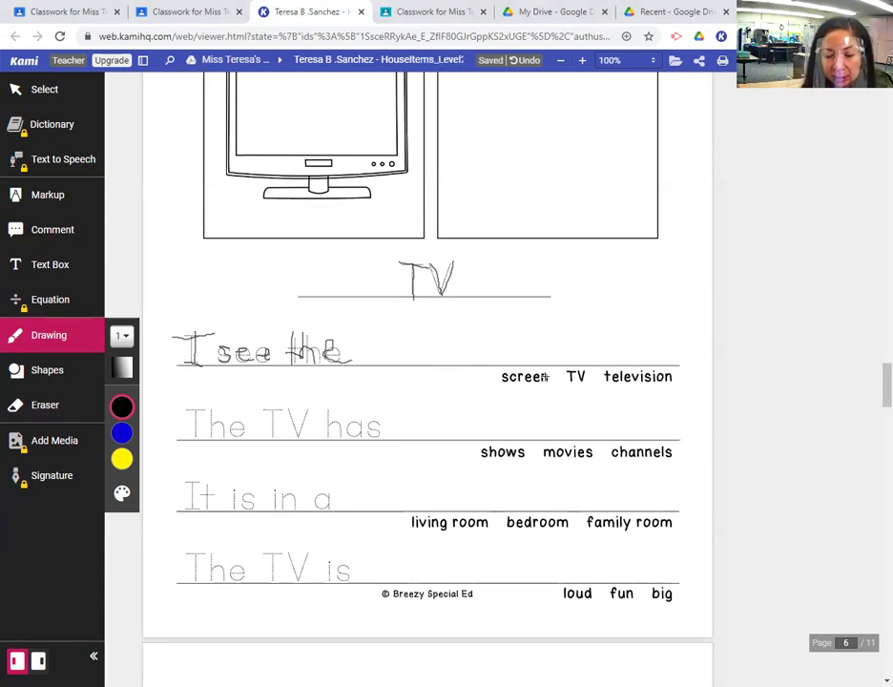
pyautogui.scroll(1, 873, 385)
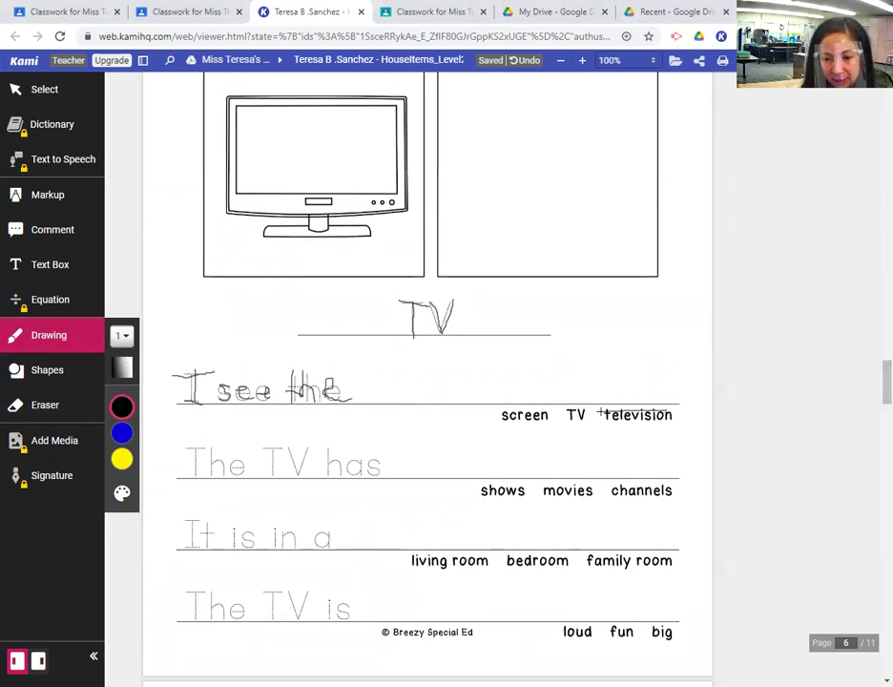
pyautogui.moveTo(601, 413)
pyautogui.mouseDown()
pyautogui.moveTo(626, 427)
pyautogui.moveTo(676, 423)
pyautogui.moveTo(671, 403)
pyautogui.mouseUp()
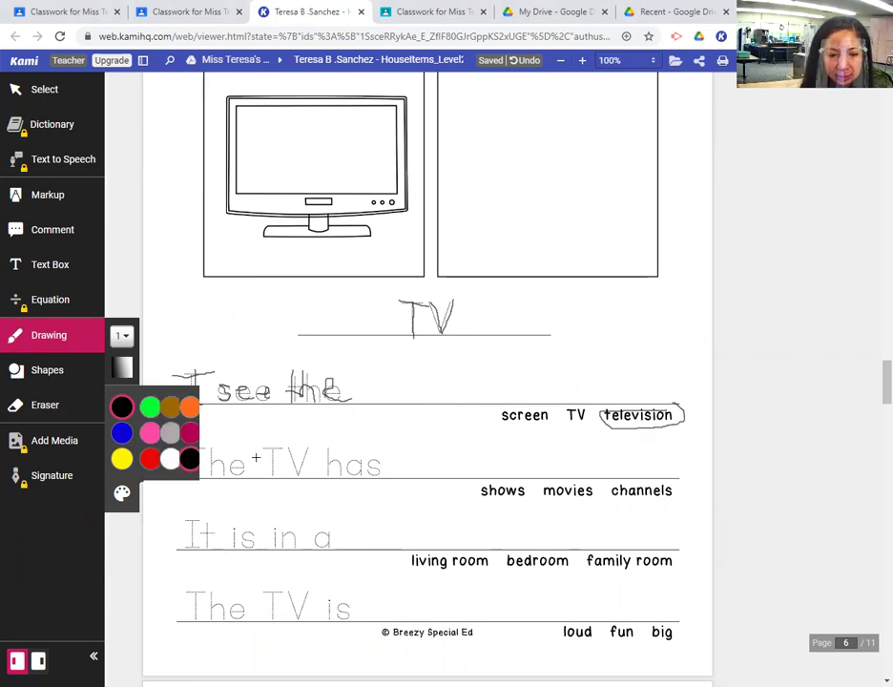
# Trace the dotted words "The TV has" in the second sentence and circle the answer "channels"
pyautogui.moveTo(185, 445)
pyautogui.mouseDown()
pyautogui.moveTo(214, 449)
pyautogui.moveTo(215, 477)
pyautogui.moveTo(225, 482)
pyautogui.moveTo(232, 464)
pyautogui.moveTo(243, 471)
pyautogui.mouseUp()
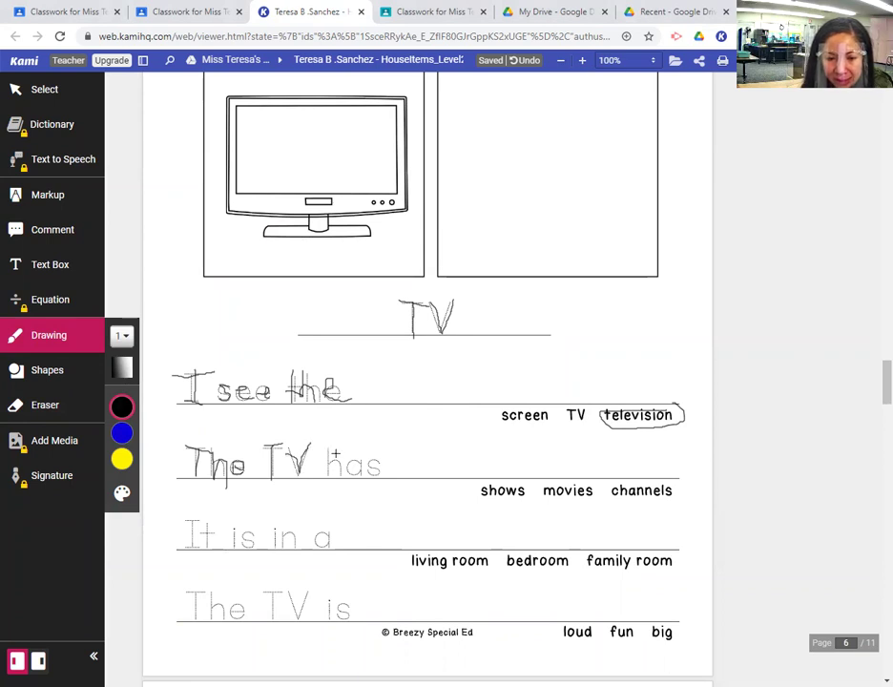
pyautogui.moveTo(328, 450)
pyautogui.mouseDown()
pyautogui.moveTo(329, 479)
pyautogui.moveTo(331, 464)
pyautogui.moveTo(370, 468)
pyautogui.mouseUp()
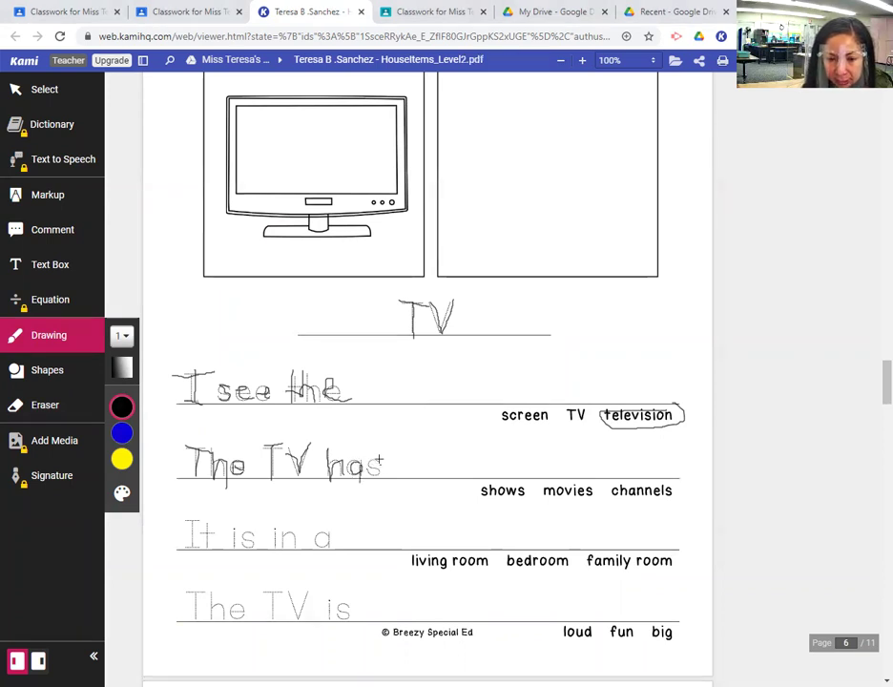
pyautogui.moveTo(380, 460); pyautogui.dragTo(375, 474)
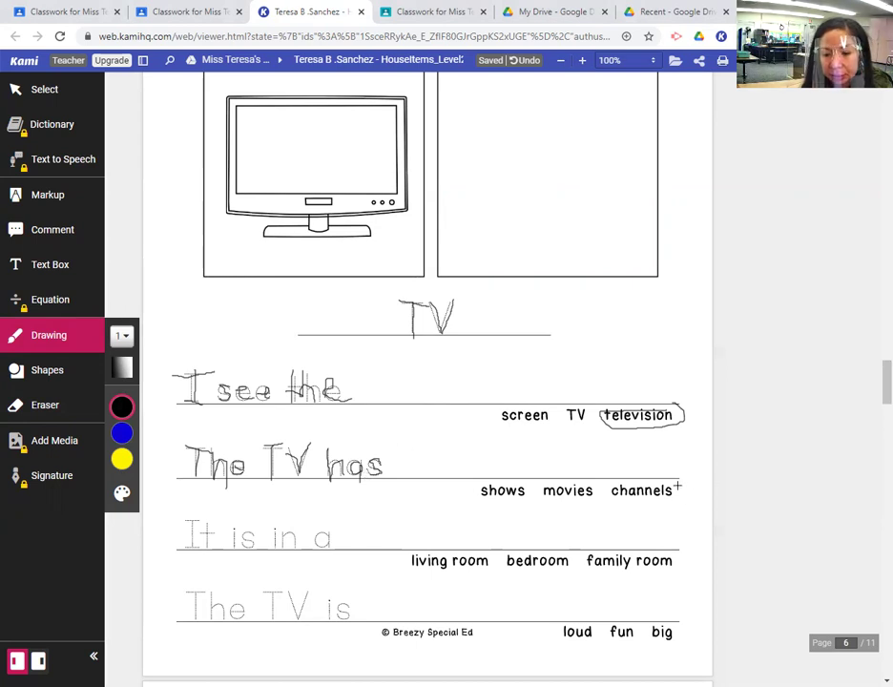
pyautogui.moveTo(676, 486)
pyautogui.mouseDown()
pyautogui.moveTo(612, 486)
pyautogui.moveTo(677, 494)
pyautogui.moveTo(669, 483)
pyautogui.mouseUp()
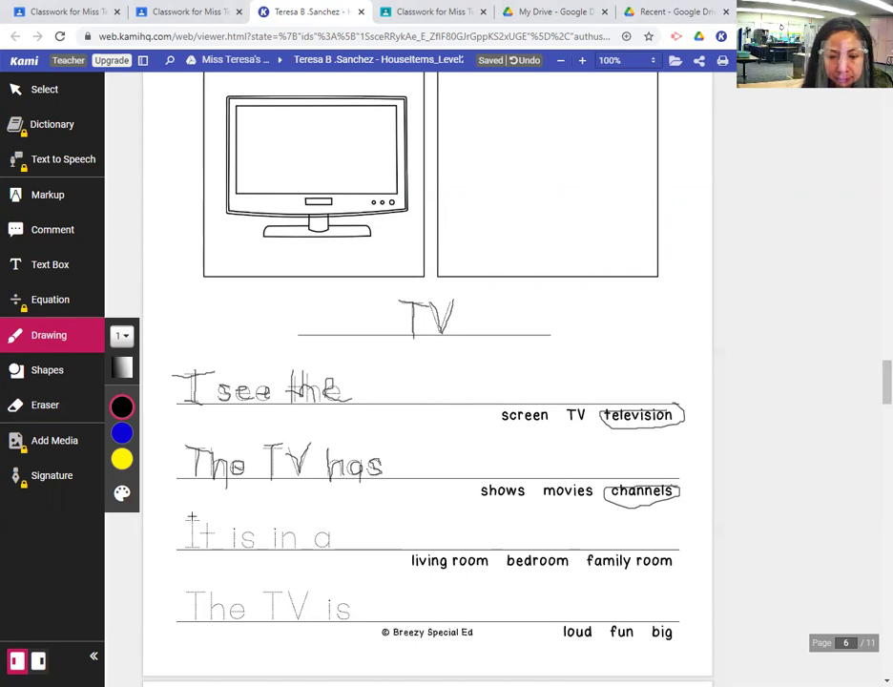
# Trace the dotted words "It is in a" in the third sentence and circle the answer "family room"
pyautogui.moveTo(179, 520)
pyautogui.mouseDown()
pyautogui.moveTo(205, 522)
pyautogui.moveTo(191, 545)
pyautogui.mouseUp()
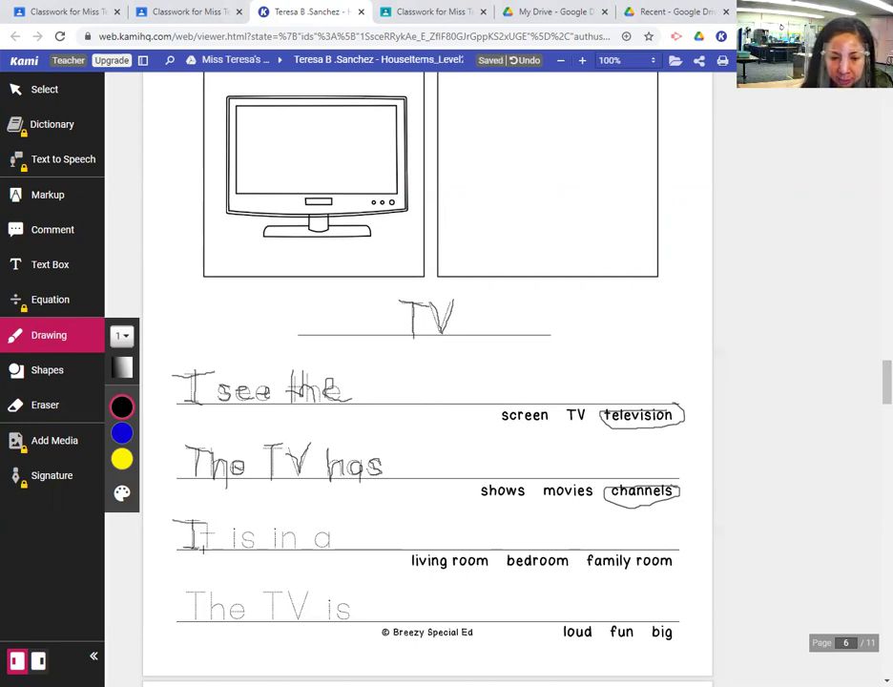
pyautogui.moveTo(206, 522); pyautogui.dragTo(207, 537)
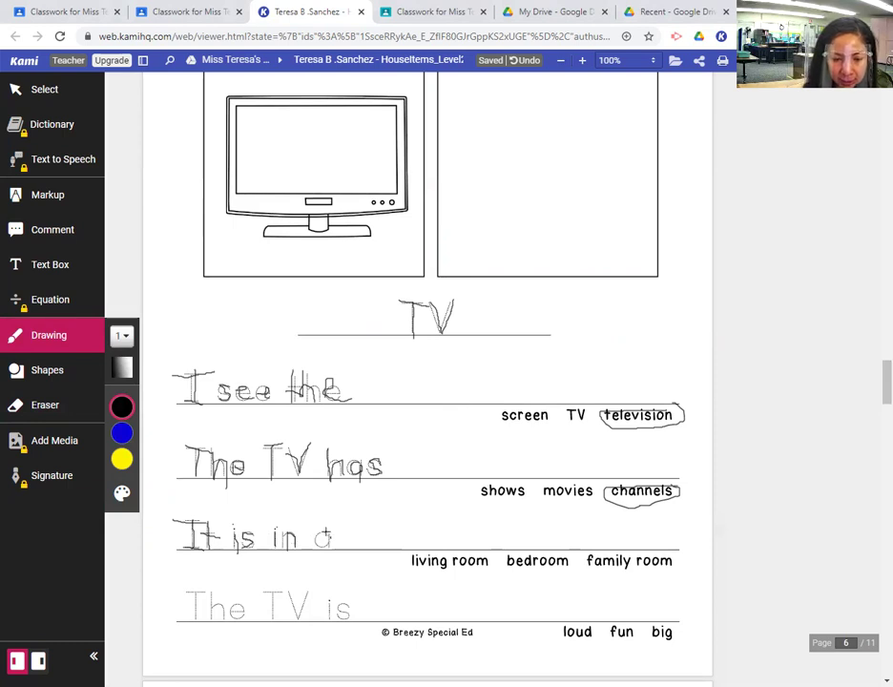
pyautogui.moveTo(331, 531); pyautogui.dragTo(331, 546)
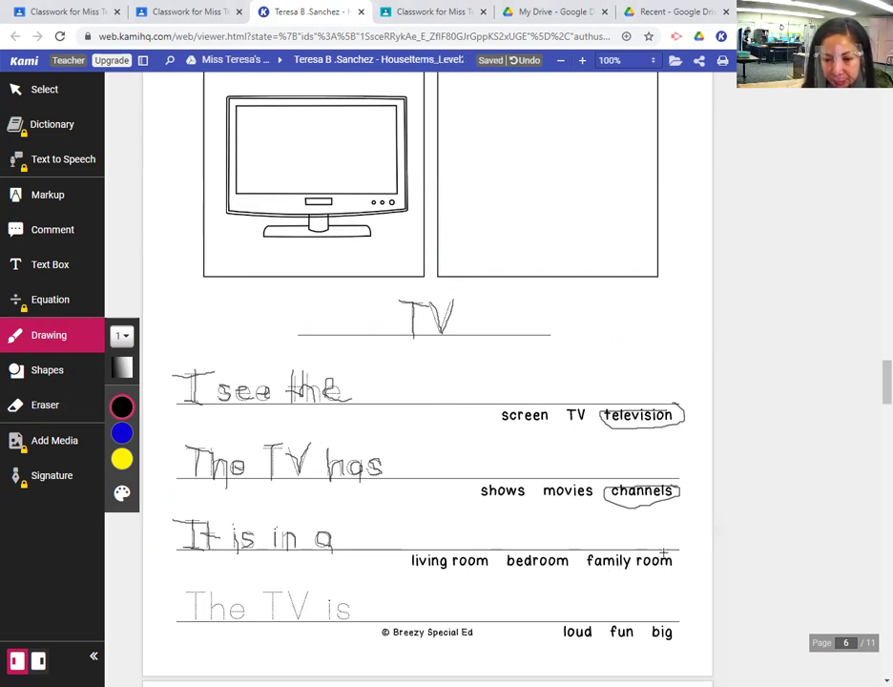
pyautogui.moveTo(673, 552)
pyautogui.mouseDown()
pyautogui.moveTo(626, 547)
pyautogui.moveTo(588, 559)
pyautogui.moveTo(615, 573)
pyautogui.moveTo(648, 573)
pyautogui.moveTo(665, 560)
pyautogui.mouseUp()
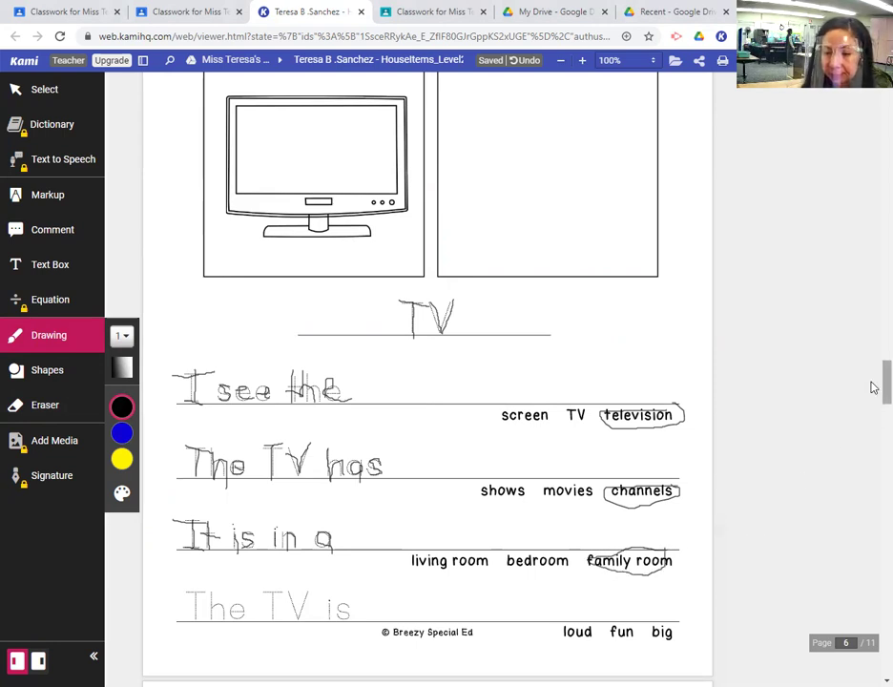
# Trace the dotted words "The TV is" in the fourth sentence and circle the answer "big"
pyautogui.scroll(-3, 871, 391)
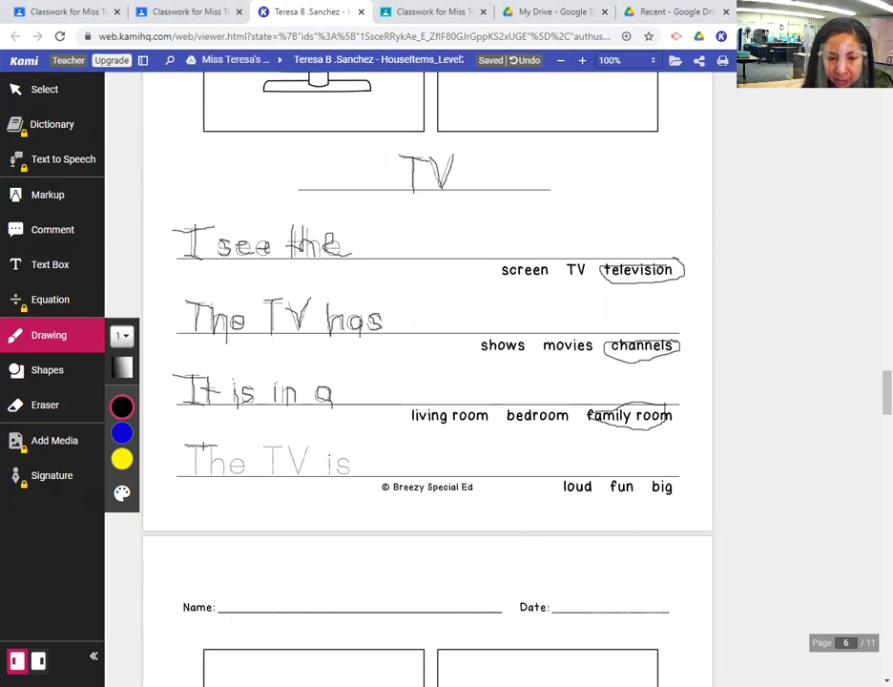
pyautogui.moveTo(188, 446)
pyautogui.mouseDown()
pyautogui.moveTo(190, 473)
pyautogui.moveTo(244, 474)
pyautogui.mouseUp()
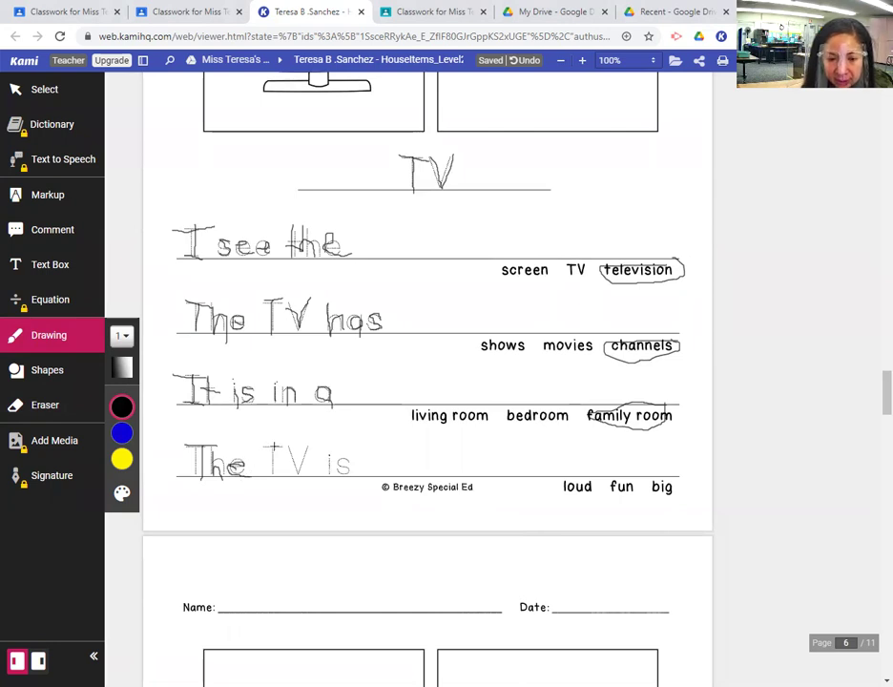
pyautogui.moveTo(276, 442); pyautogui.dragTo(276, 467)
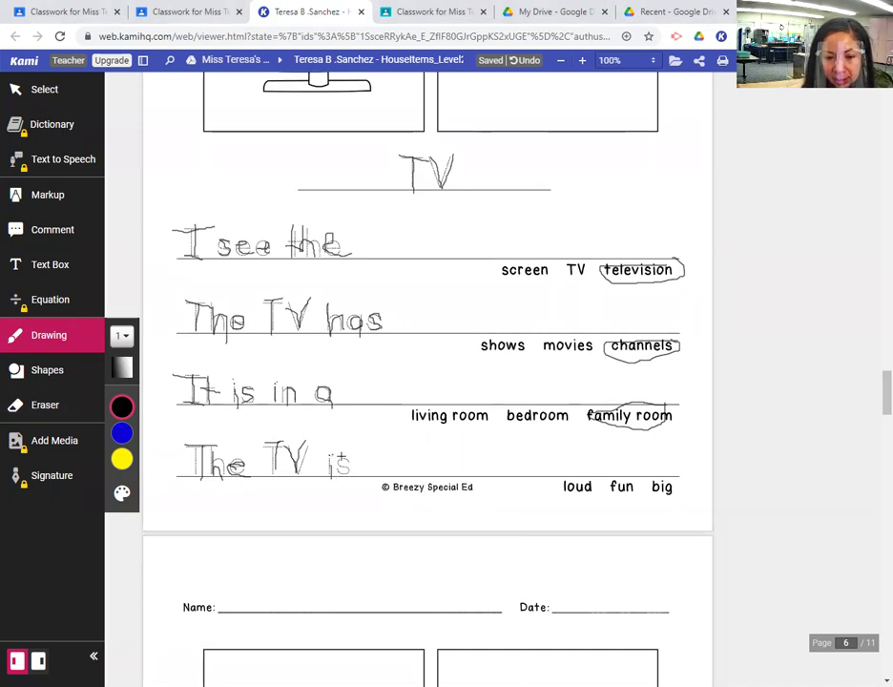
pyautogui.moveTo(346, 456)
pyautogui.mouseDown()
pyautogui.moveTo(338, 458)
pyautogui.moveTo(348, 468)
pyautogui.moveTo(335, 470)
pyautogui.mouseUp()
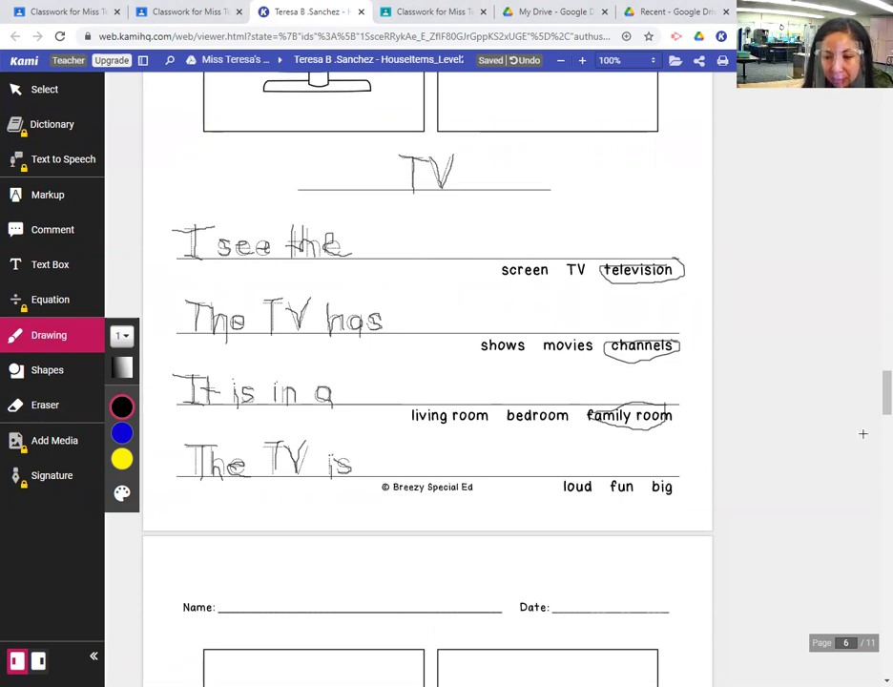
pyautogui.scroll(1, 877, 385)
pyautogui.scroll(1, 872, 374)
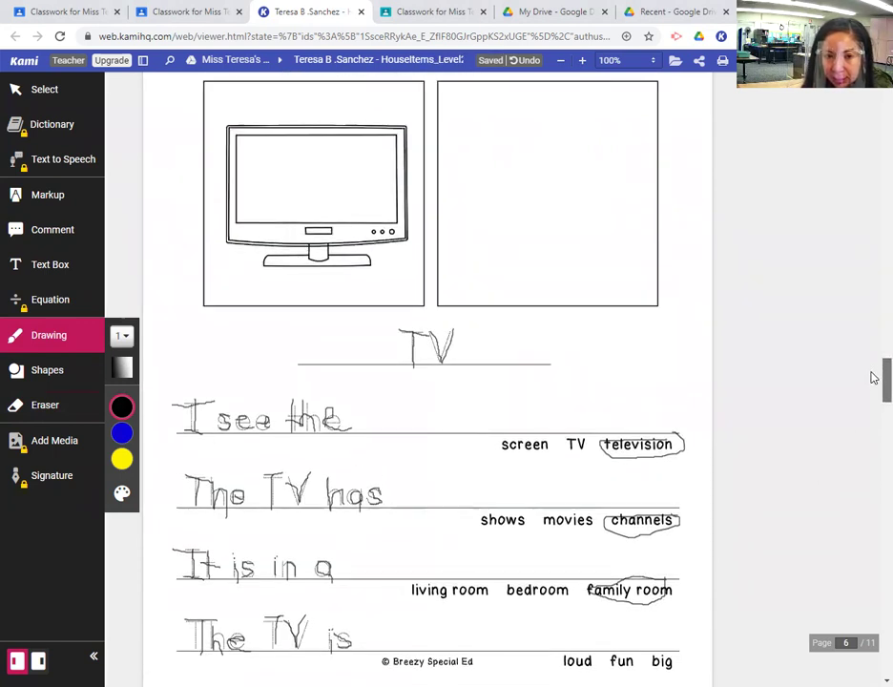
pyautogui.scroll(-2, 875, 380)
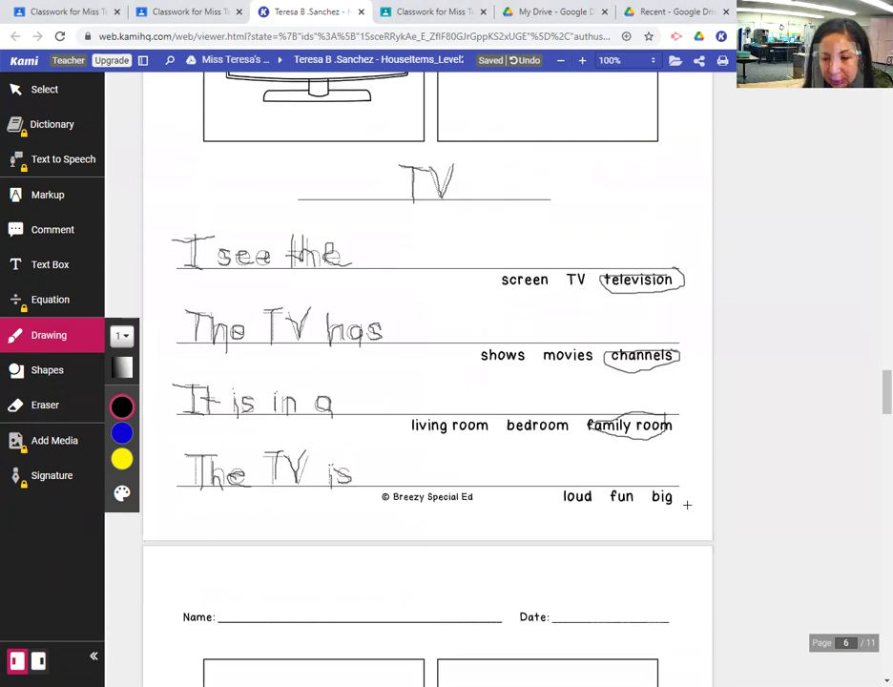
pyautogui.moveTo(679, 488)
pyautogui.mouseDown()
pyautogui.moveTo(655, 504)
pyautogui.moveTo(683, 491)
pyautogui.mouseUp()
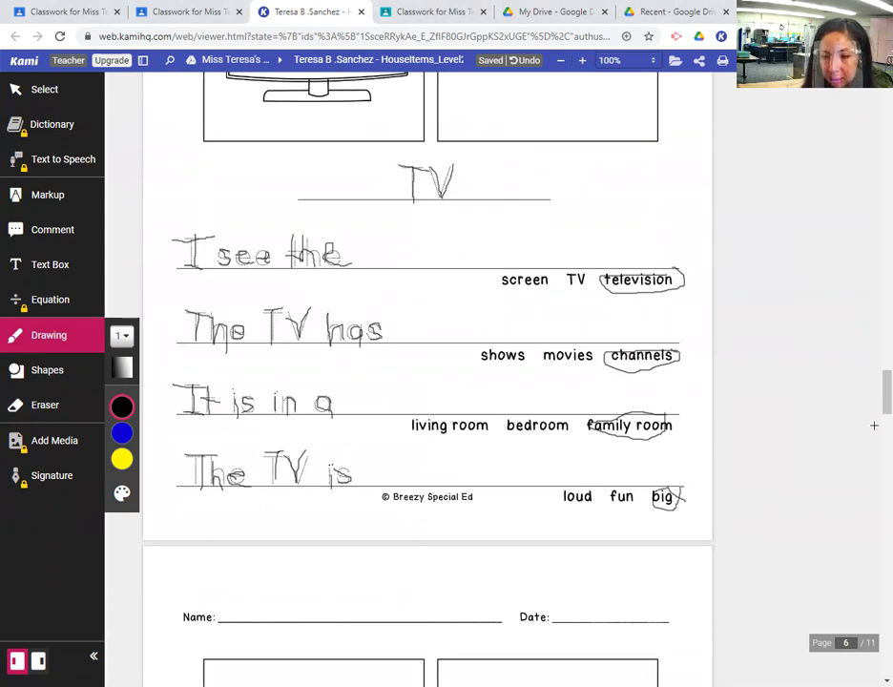
# Add the text "television." in black at size 36 on the line after "I see the"
pyautogui.scroll(-1, 872, 393)
pyautogui.scroll(2, 872, 391)
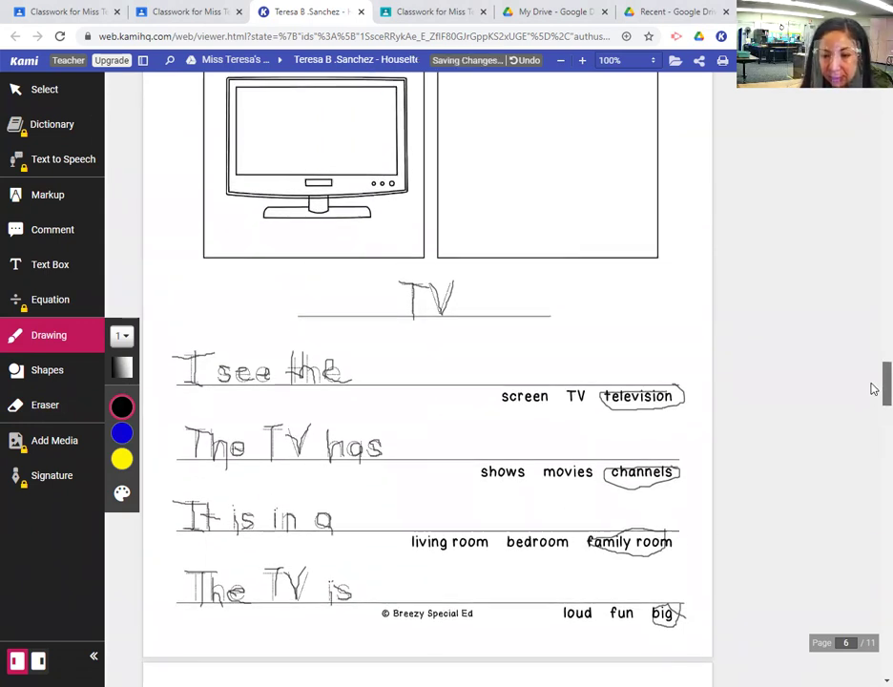
pyautogui.scroll(2, 872, 386)
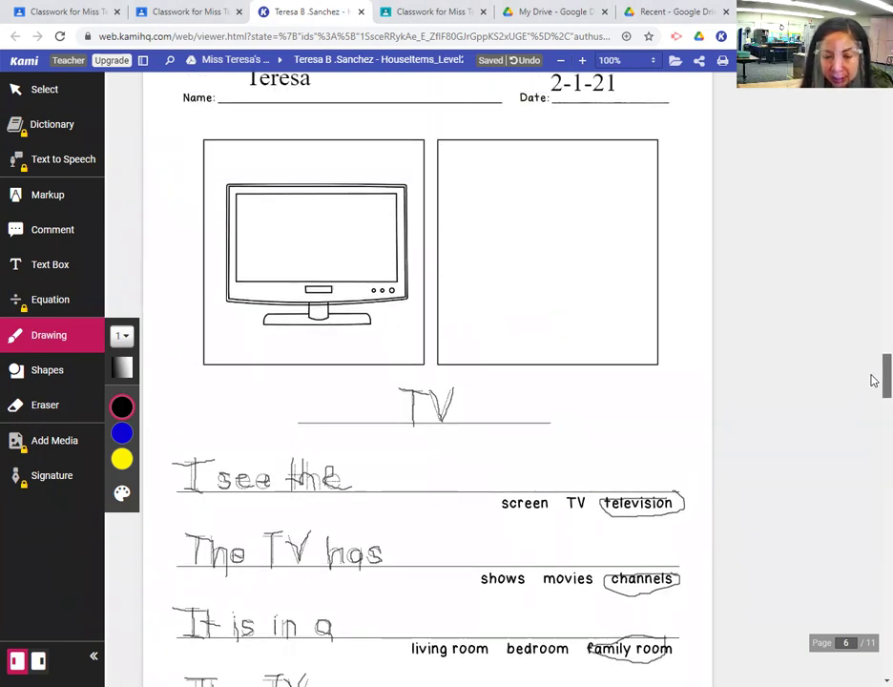
pyautogui.scroll(1, 871, 381)
pyautogui.scroll(-2, 871, 382)
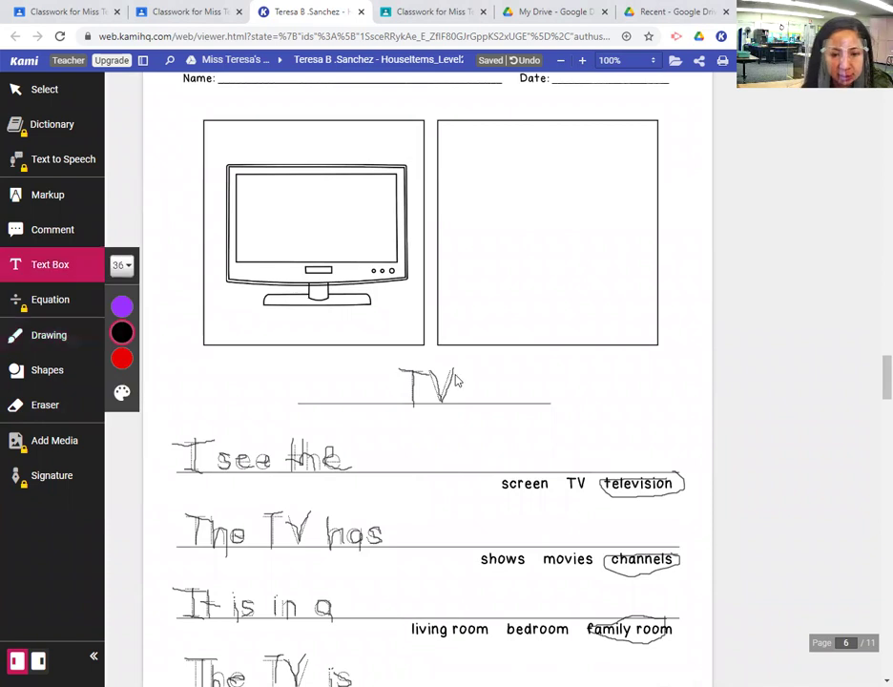
pyautogui.click(452, 457)
pyautogui.write('te')
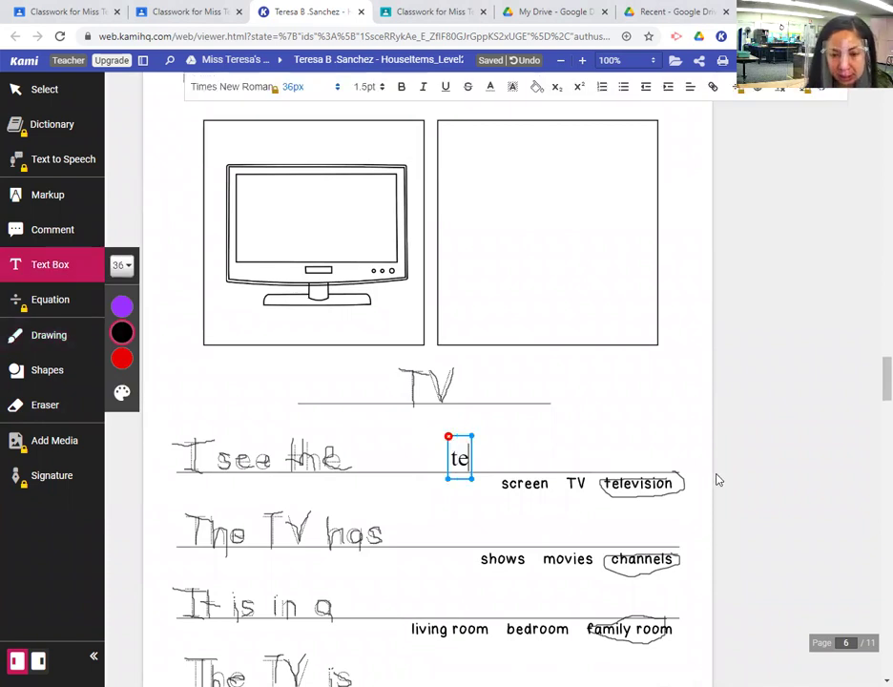
pyautogui.write('lev')
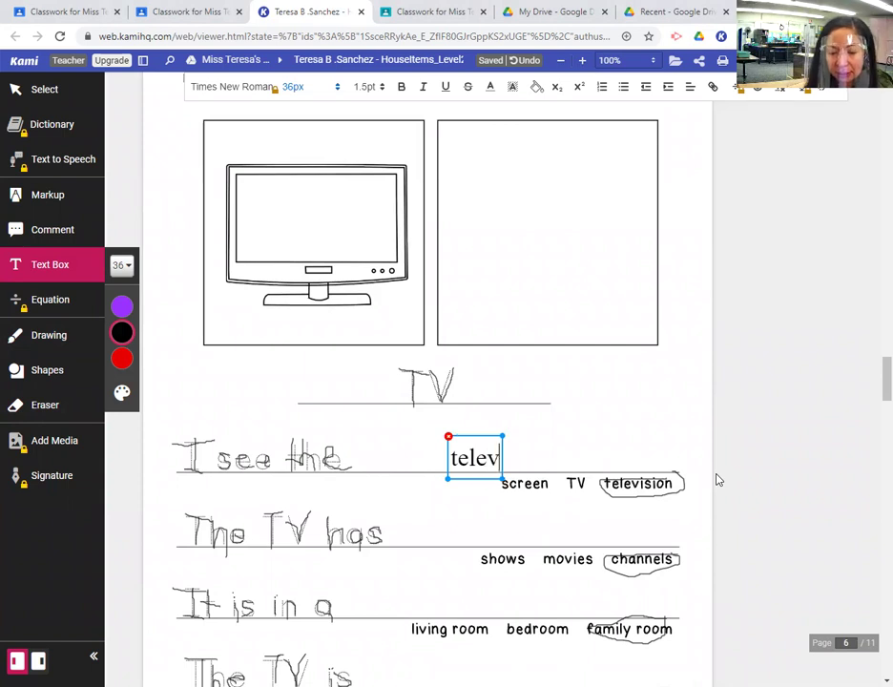
pyautogui.write('ision.')
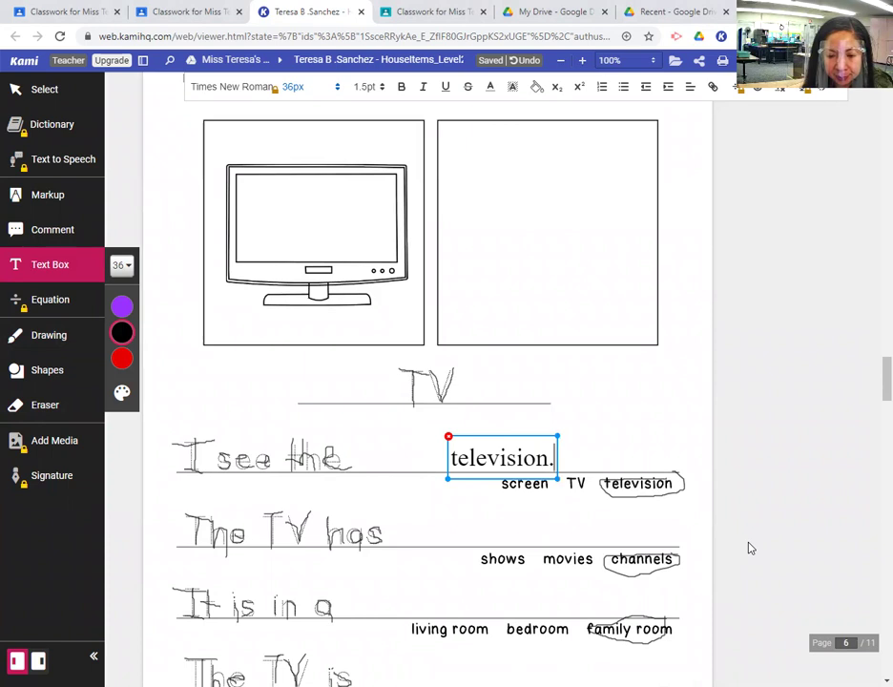
pyautogui.click(485, 537)
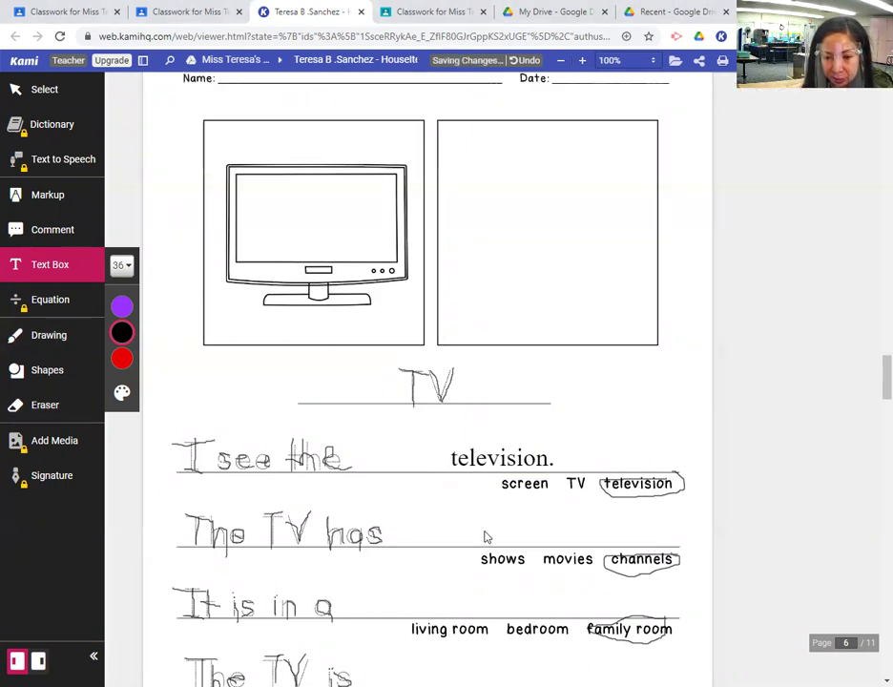
# Add the text "channels." on the line after "The TV has"
pyautogui.click(484, 527)
pyautogui.write('ch')
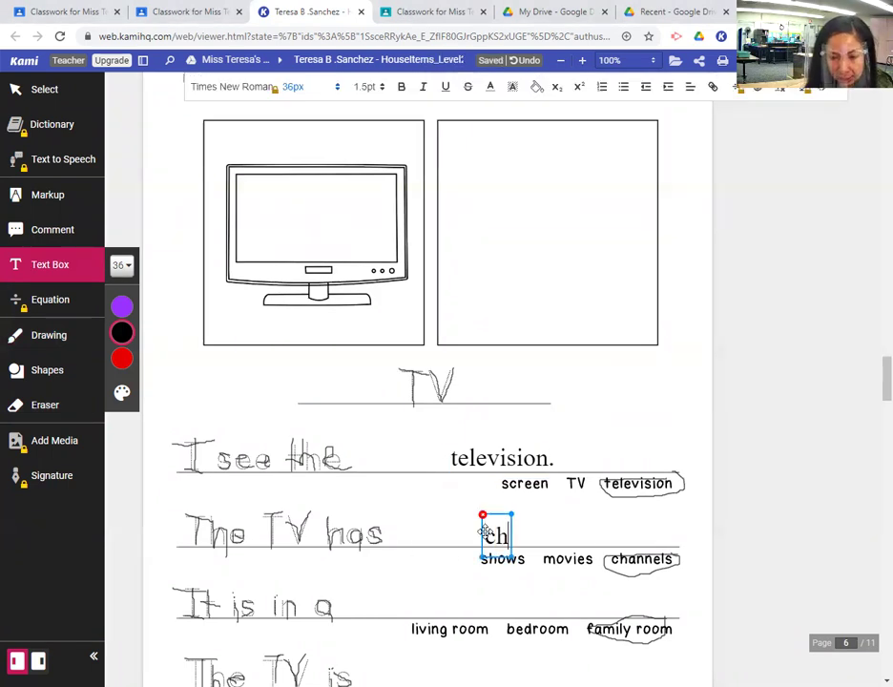
pyautogui.write('annels.')
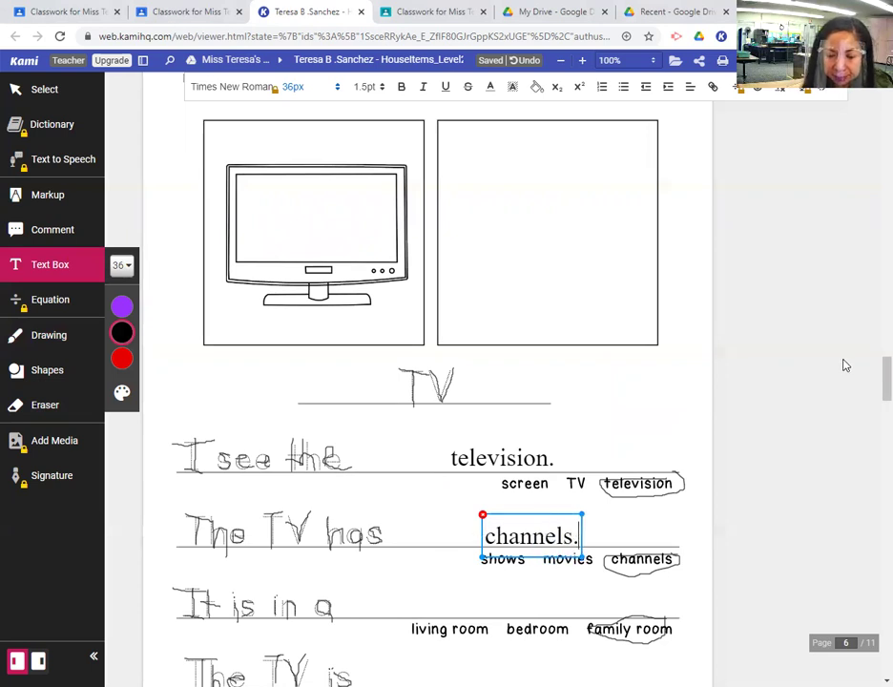
# Add the text "family room." on the line after "It is in a"
pyautogui.scroll(-1, 874, 387)
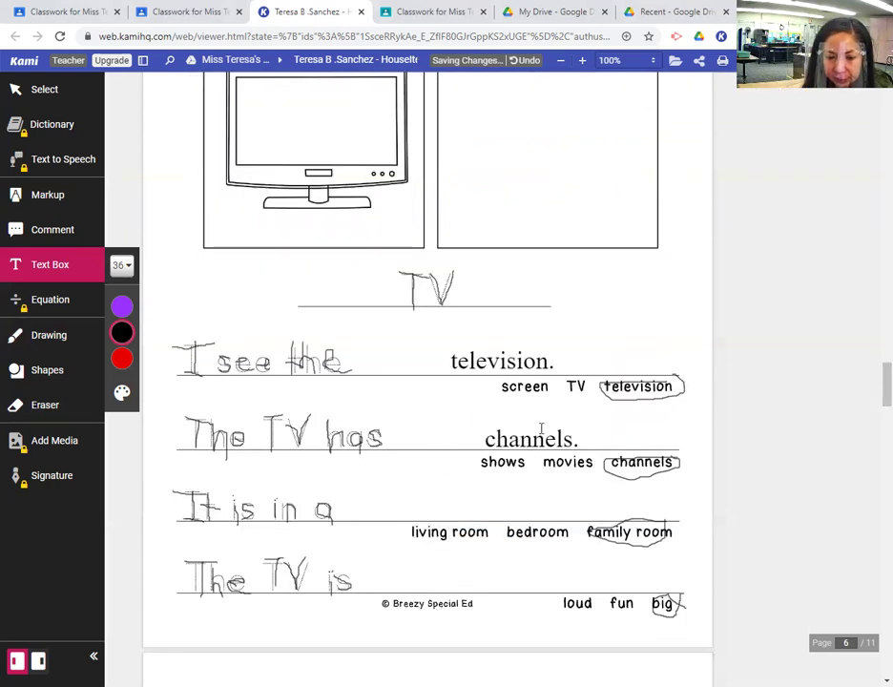
pyautogui.click(449, 508)
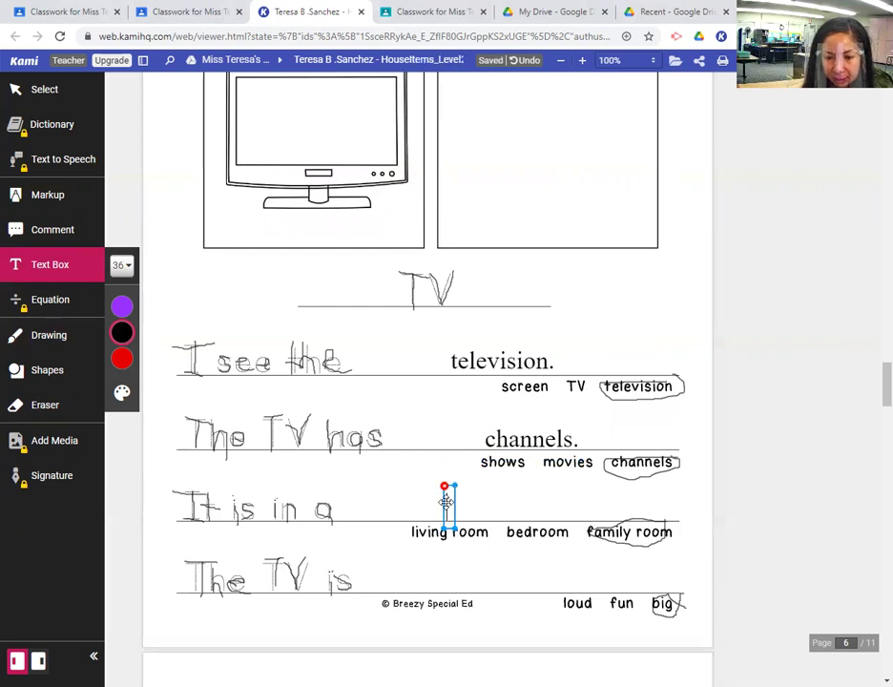
pyautogui.write('fam')
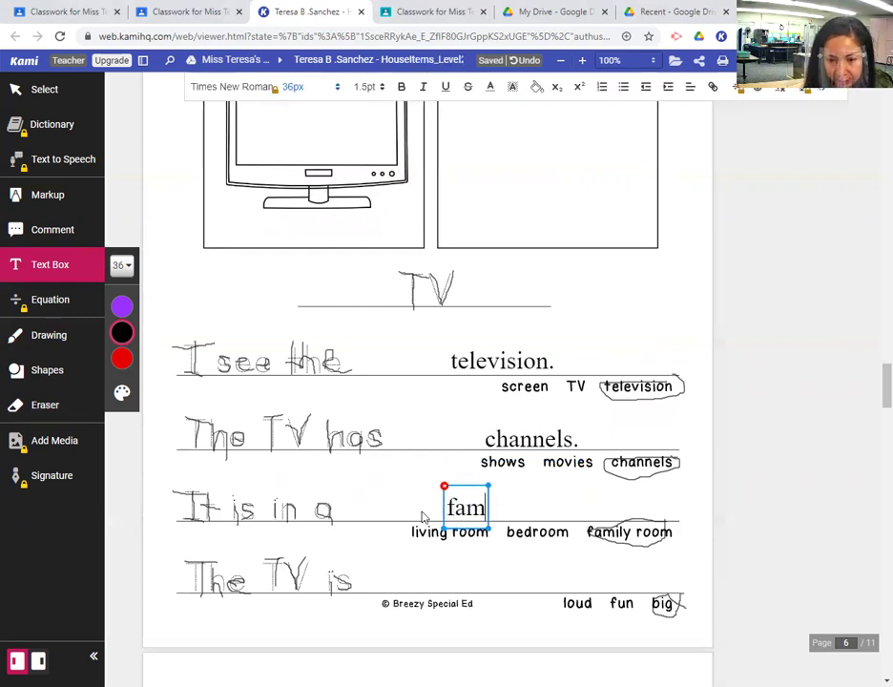
pyautogui.write('ily')
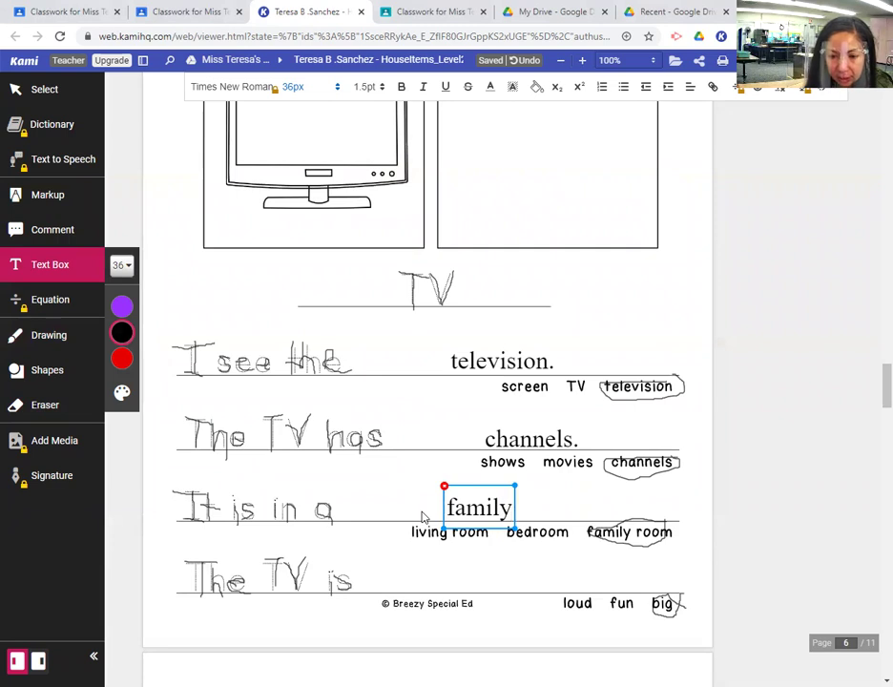
pyautogui.write(' roo')
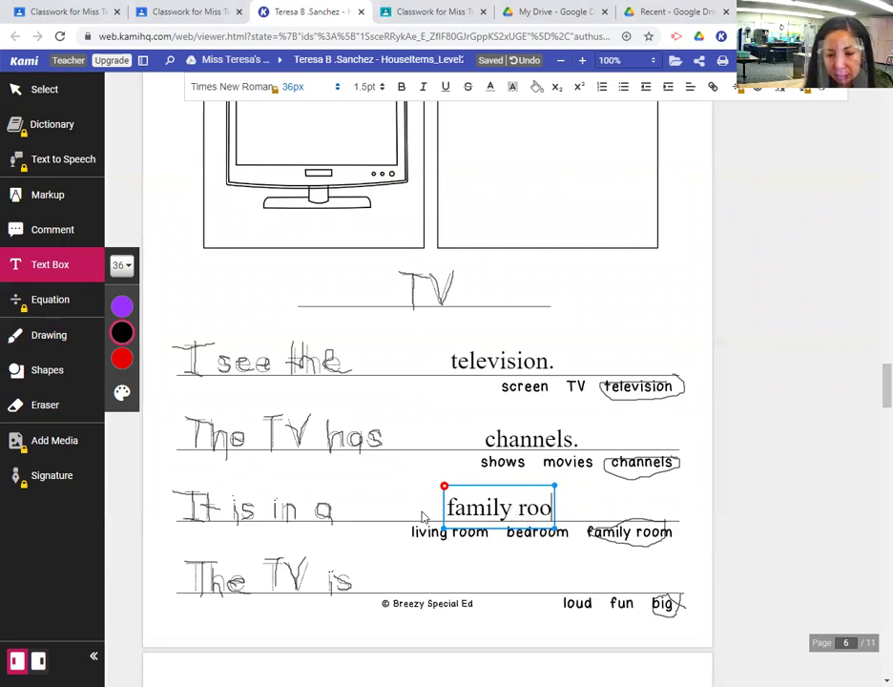
pyautogui.write('m.')
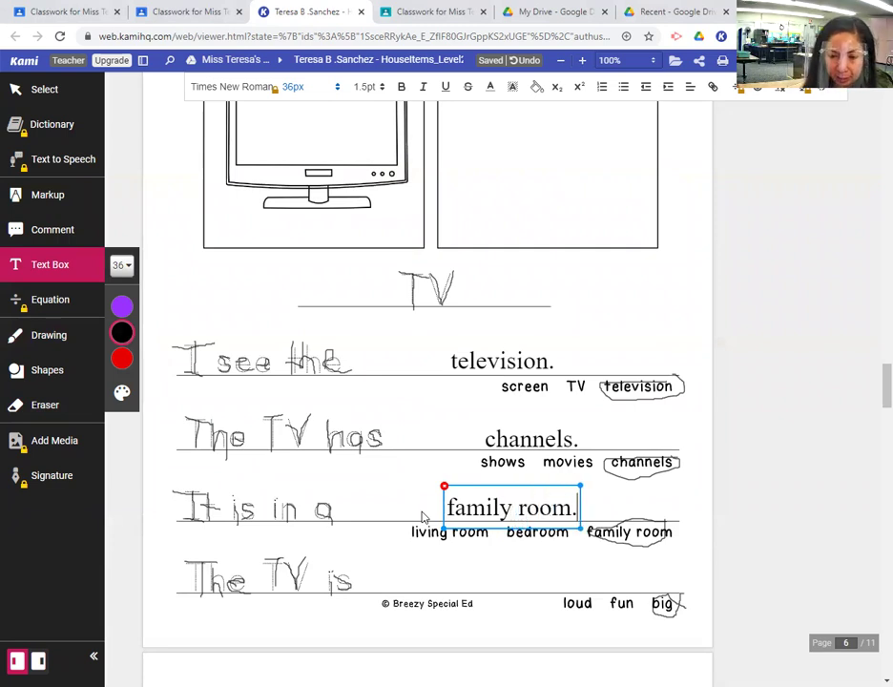
pyautogui.click(871, 394)
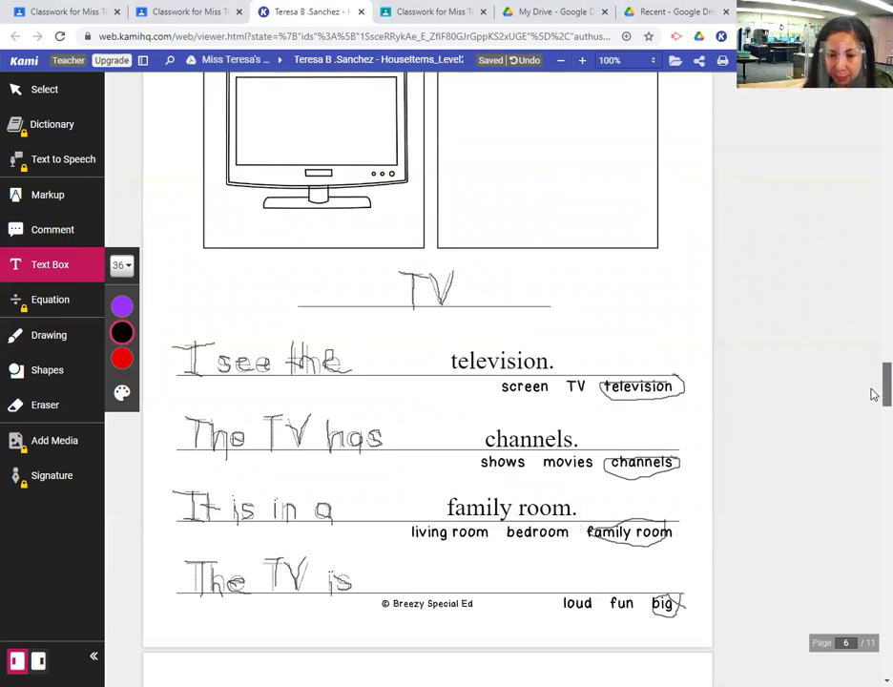
# Add the text "big." on the line after "The TV is"
pyautogui.scroll(-1, 873, 392)
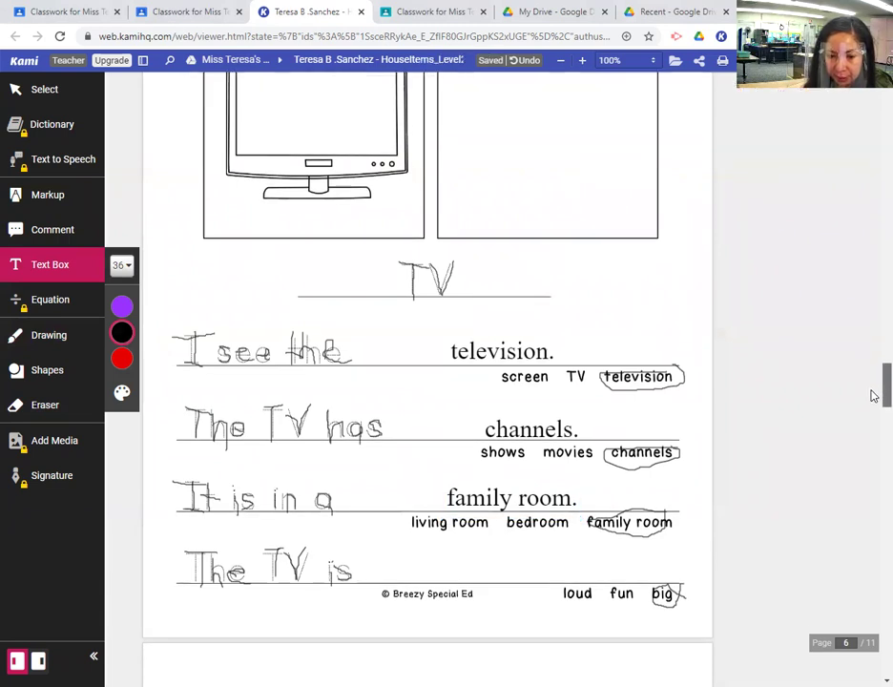
pyautogui.click(466, 569)
pyautogui.write('big.')
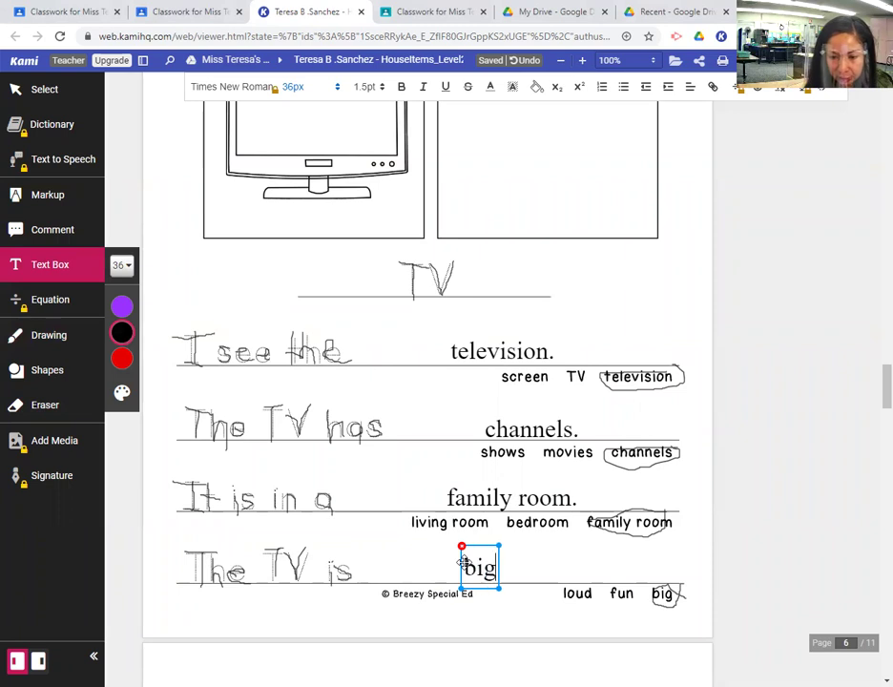
pyautogui.click(871, 375)
# Shade the frame and stand of the TV picture in semi-transparent black with a freehand drawing thickness of 12
pyautogui.scroll(1, 873, 378)
pyautogui.scroll(1, 871, 378)
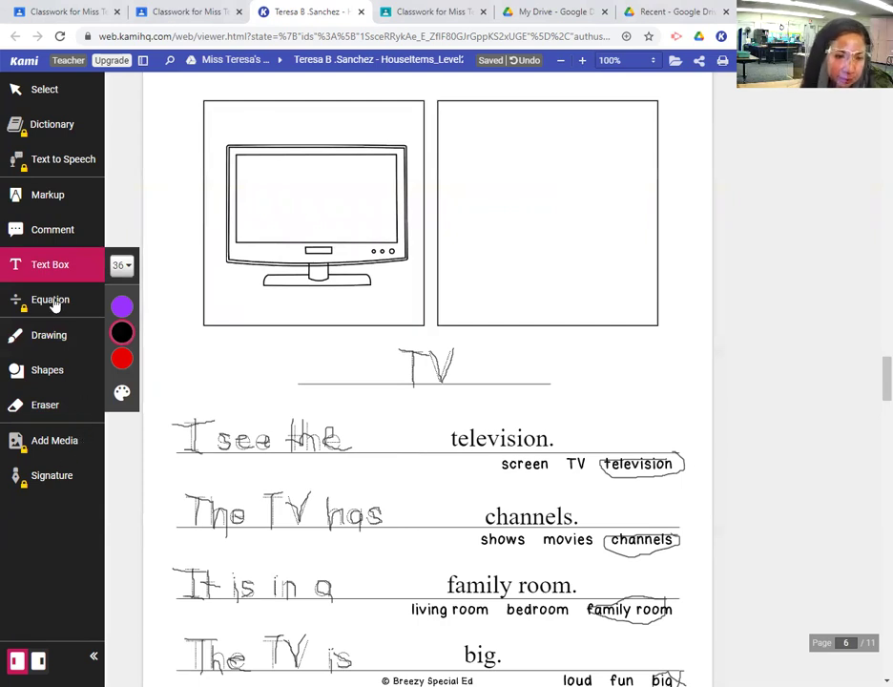
pyautogui.click(42, 336)
pyautogui.click(123, 335)
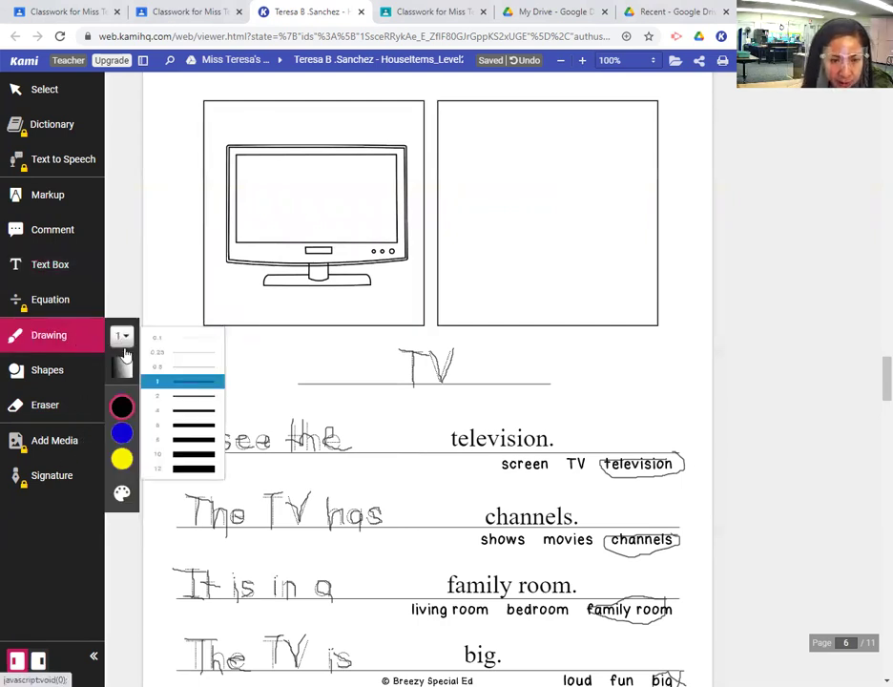
pyautogui.click(170, 498)
pyautogui.click(122, 492)
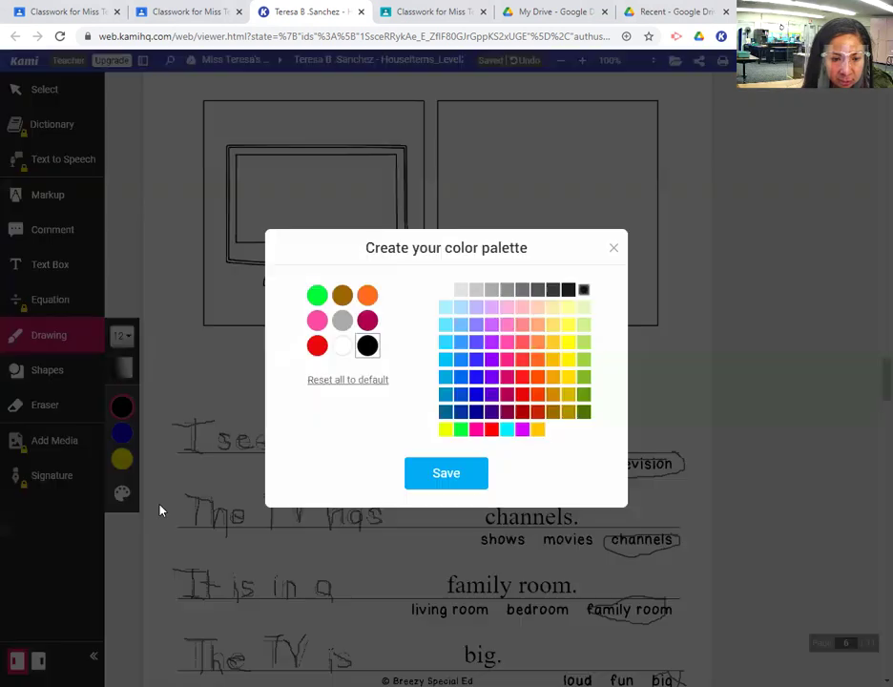
pyautogui.click(615, 250)
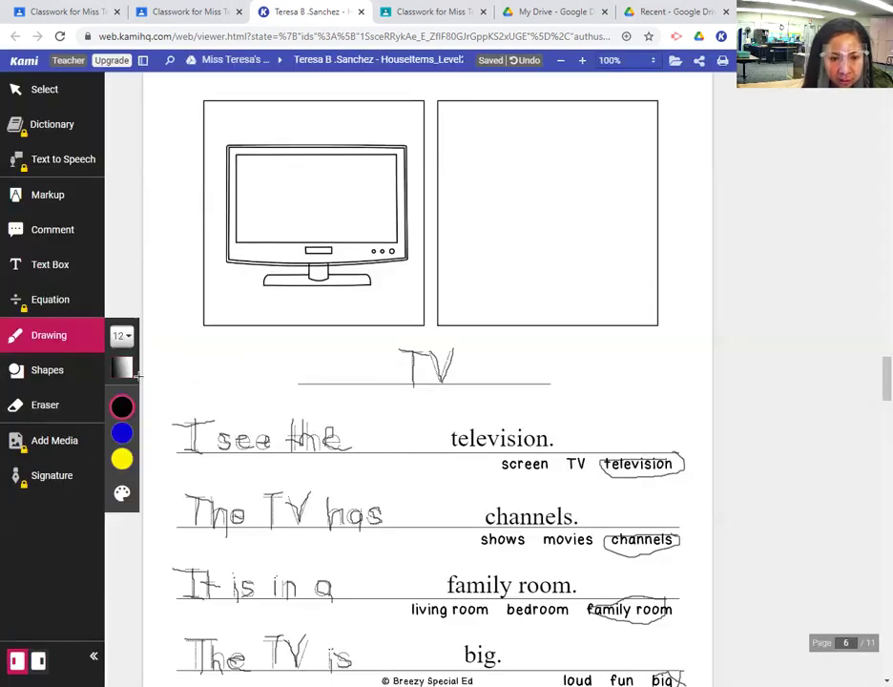
pyautogui.moveTo(139, 375)
pyautogui.moveTo(157, 399); pyautogui.dragTo(156, 463)
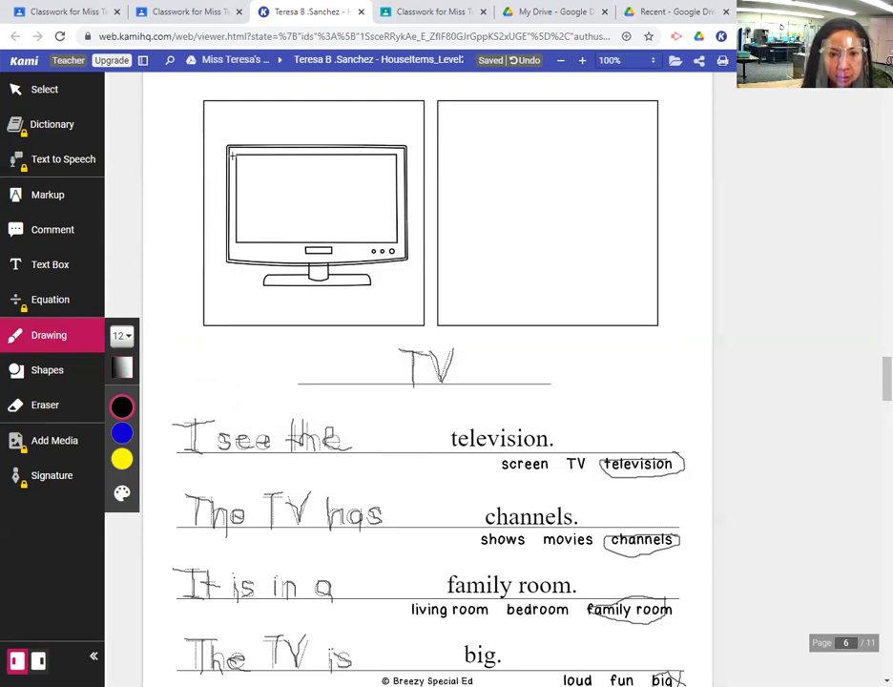
pyautogui.moveTo(227, 148)
pyautogui.mouseDown()
pyautogui.moveTo(229, 248)
pyautogui.moveTo(341, 262)
pyautogui.moveTo(395, 233)
pyautogui.moveTo(395, 176)
pyautogui.moveTo(384, 151)
pyautogui.moveTo(238, 148)
pyautogui.mouseUp()
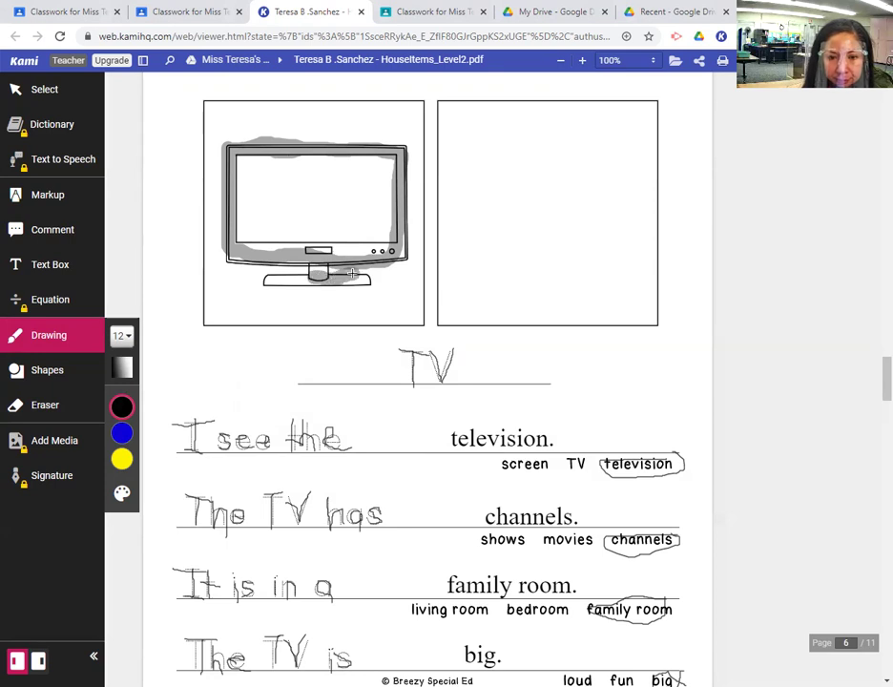
pyautogui.moveTo(352, 274)
pyautogui.mouseDown()
pyautogui.moveTo(372, 280)
pyautogui.moveTo(259, 285)
pyautogui.moveTo(308, 284)
pyautogui.mouseUp()
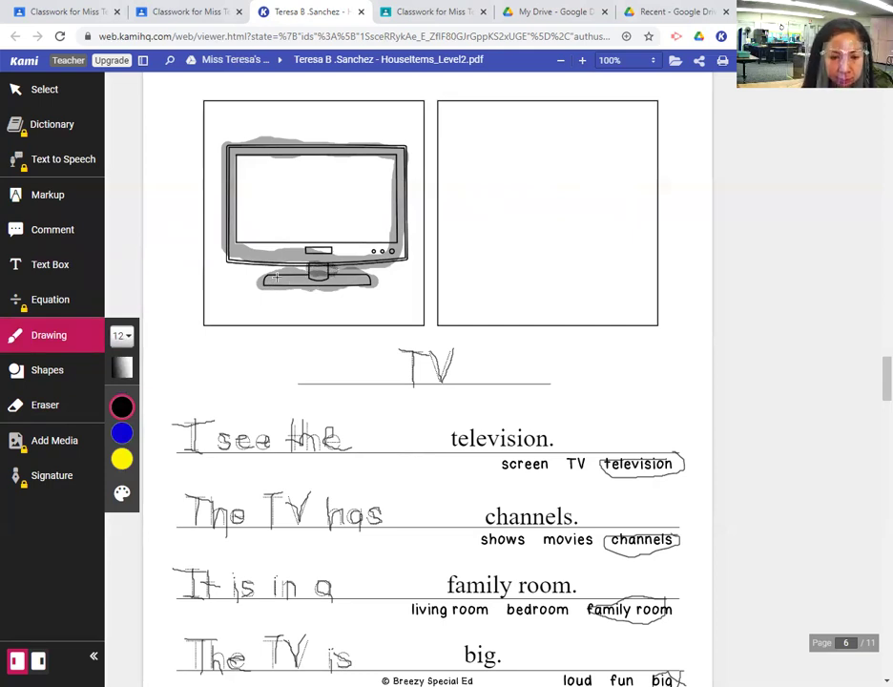
# Set the freehand drawing colour to blue, keeping the stroke thickness at 12
pyautogui.click(130, 494)
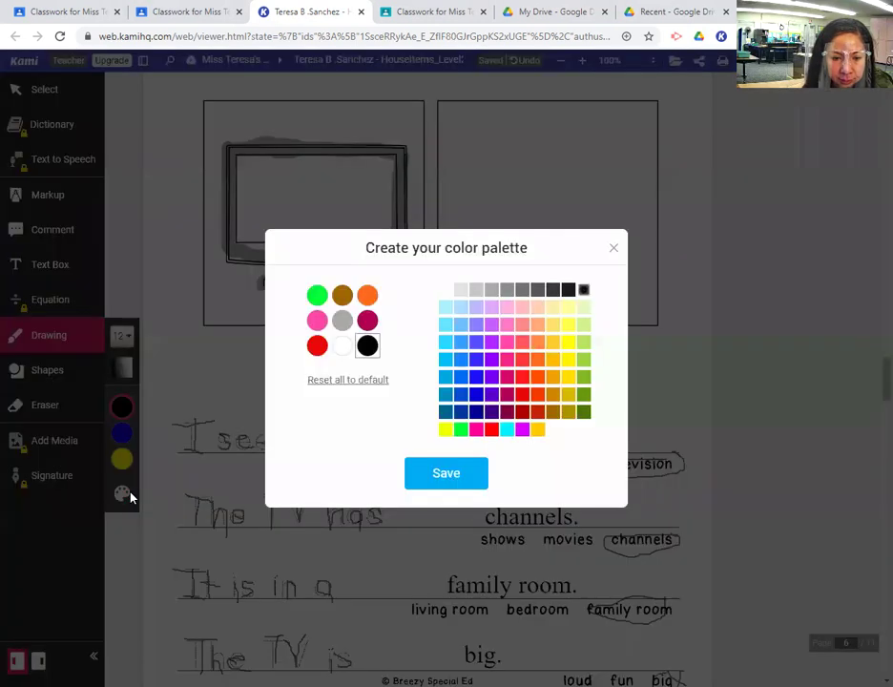
pyautogui.click(611, 250)
pyautogui.moveTo(128, 423)
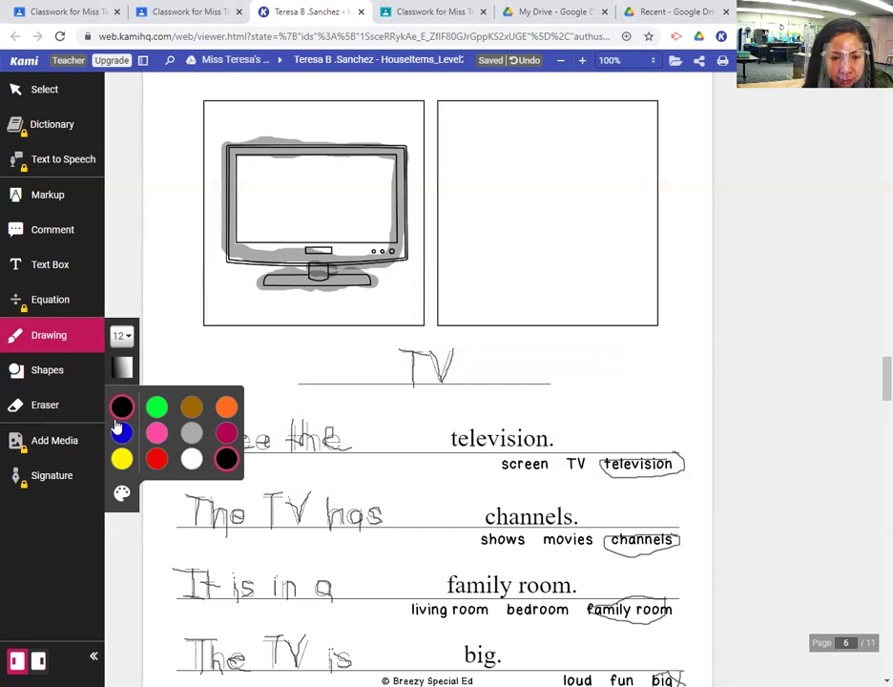
pyautogui.click(122, 435)
pyautogui.click(125, 335)
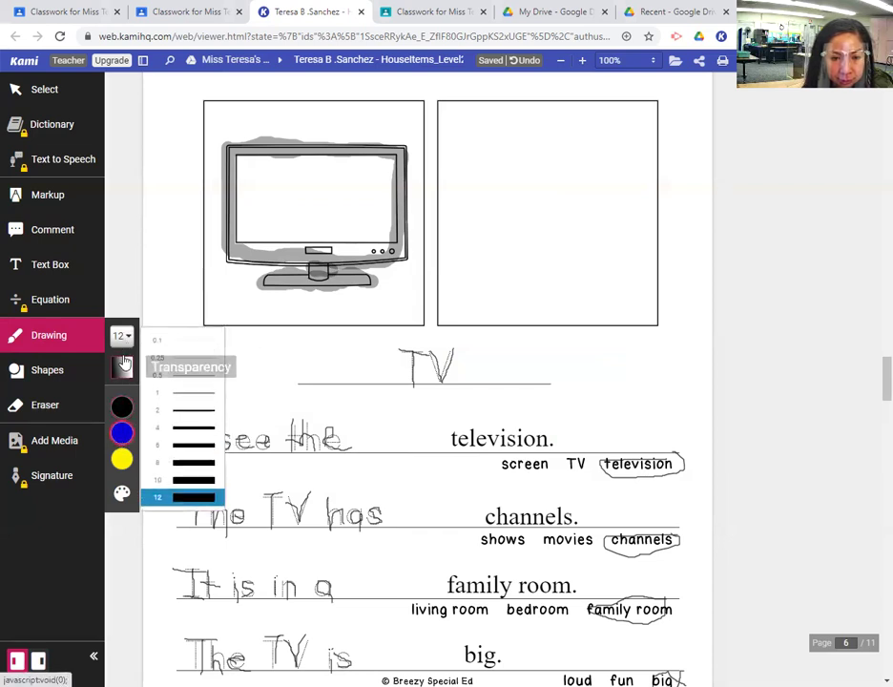
pyautogui.click(122, 368)
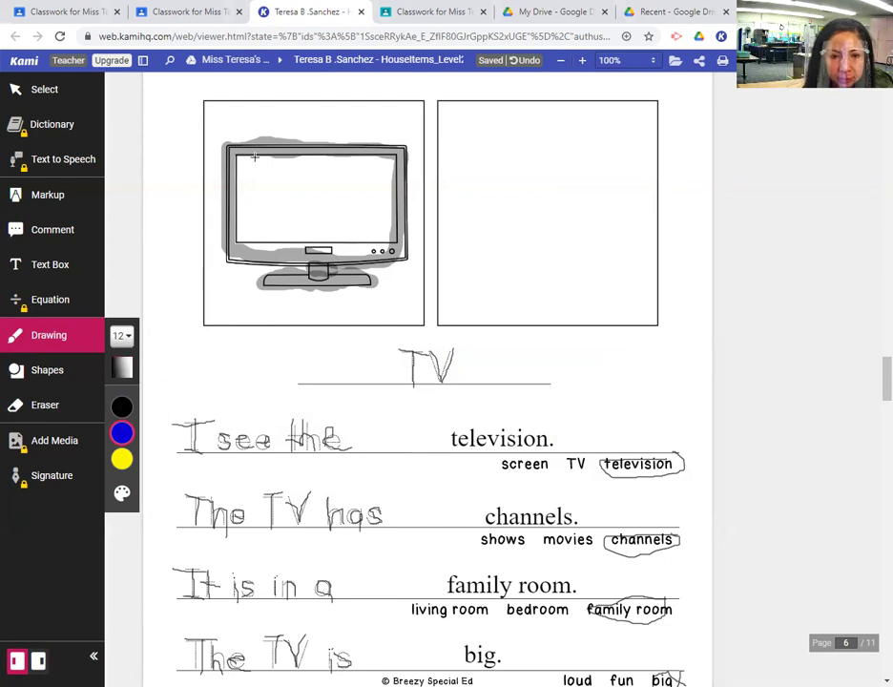
# Try to fill the screen of the TV picture with semi-transparent blue freehand strokes
pyautogui.moveTo(241, 158)
pyautogui.mouseDown()
pyautogui.moveTo(240, 234)
pyautogui.moveTo(384, 242)
pyautogui.moveTo(391, 155)
pyautogui.moveTo(245, 155)
pyautogui.moveTo(240, 164)
pyautogui.moveTo(377, 166)
pyautogui.moveTo(241, 172)
pyautogui.mouseUp()
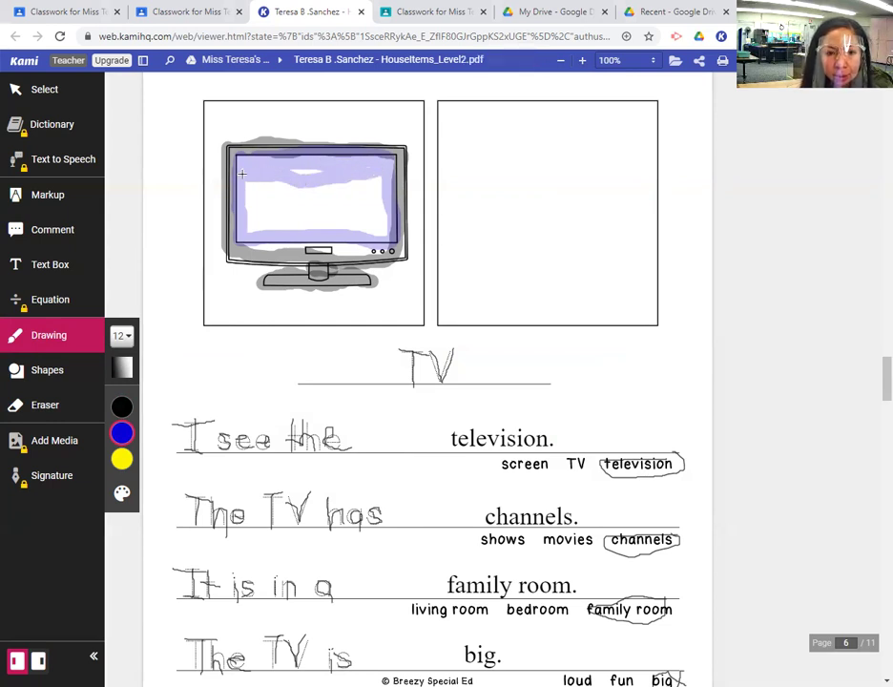
pyautogui.moveTo(328, 181)
pyautogui.mouseDown()
pyautogui.moveTo(369, 188)
pyautogui.moveTo(305, 202)
pyautogui.moveTo(241, 198)
pyautogui.mouseUp()
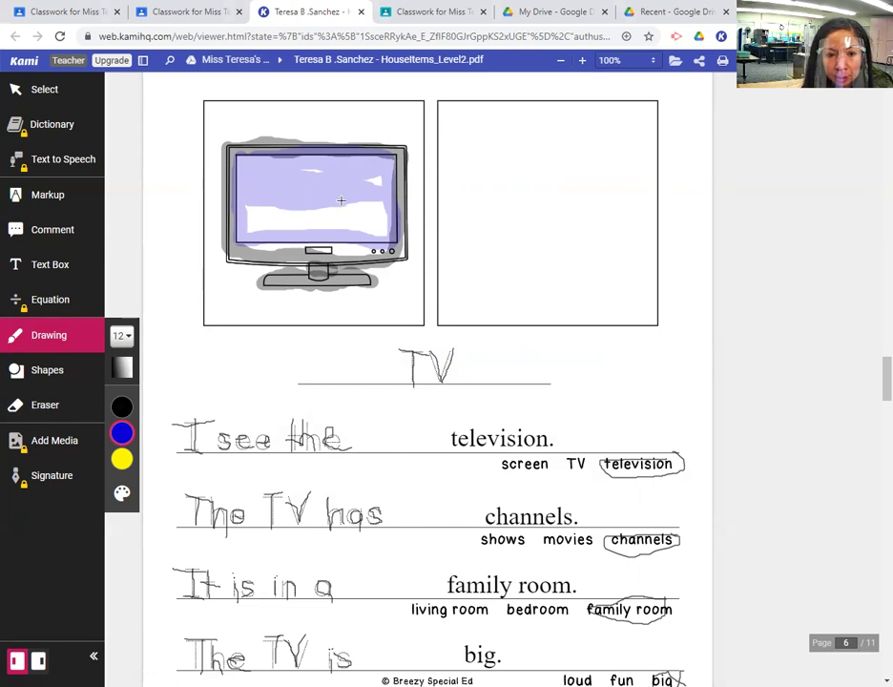
pyautogui.moveTo(379, 204)
pyautogui.mouseDown()
pyautogui.moveTo(285, 201)
pyautogui.moveTo(250, 223)
pyautogui.moveTo(373, 233)
pyautogui.moveTo(377, 216)
pyautogui.moveTo(267, 215)
pyautogui.moveTo(288, 185)
pyautogui.mouseUp()
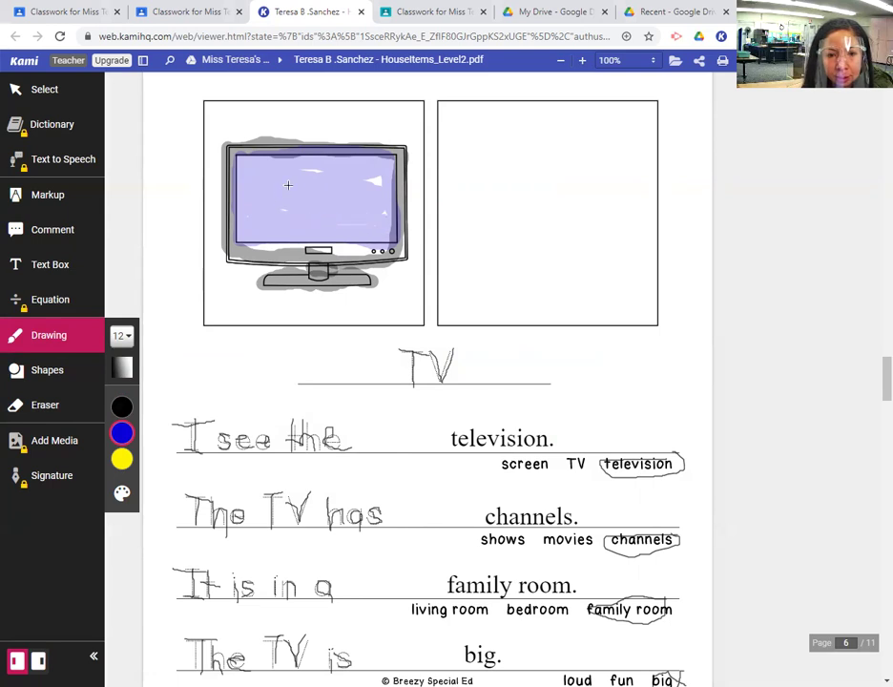
pyautogui.moveTo(366, 173)
pyautogui.mouseDown()
pyautogui.moveTo(469, 189)
pyautogui.moveTo(402, 188)
pyautogui.mouseUp()
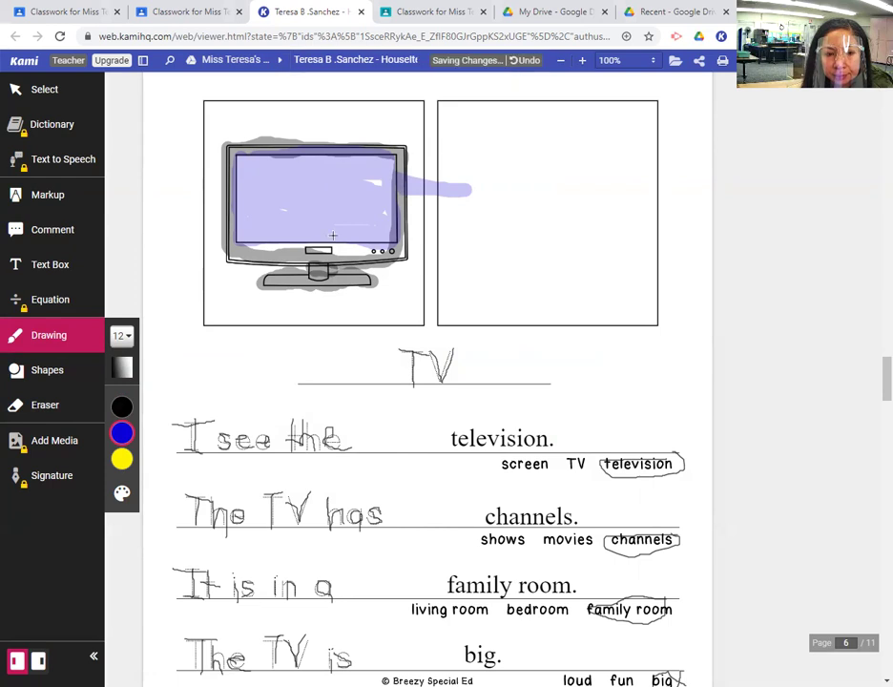
# Erase the blue shading, including the stray stroke beyond the TV, with the Drawings and Shapes eraser
pyautogui.click(43, 404)
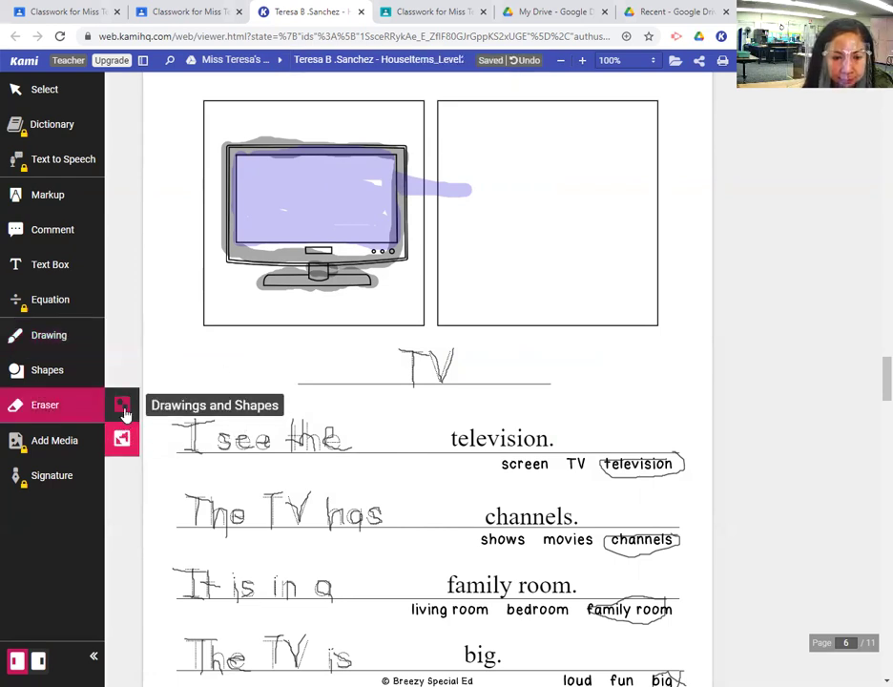
pyautogui.click(123, 411)
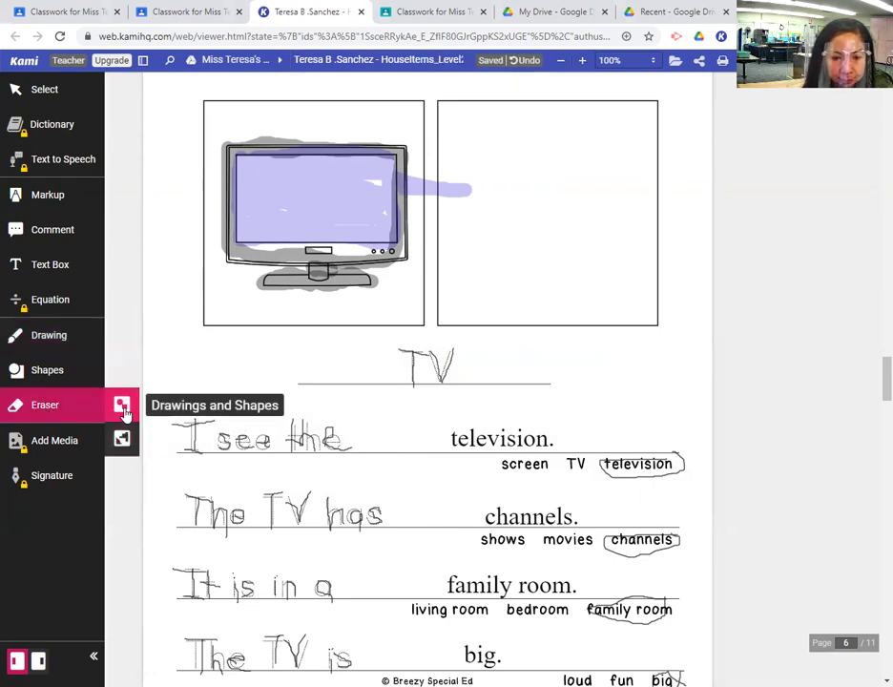
pyautogui.click(464, 175)
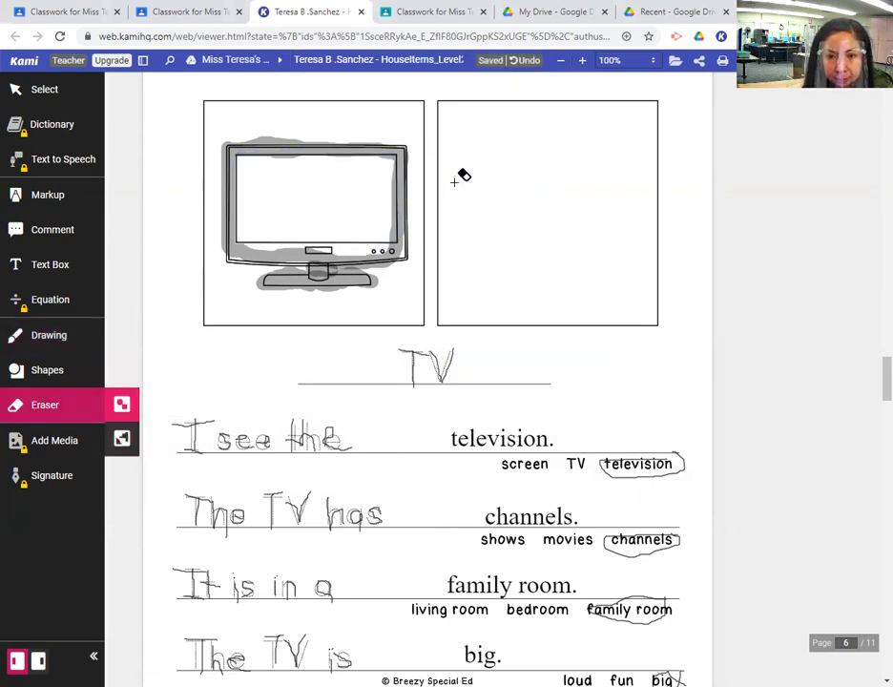
# Shade the TV picture's screen again with semi-transparent blue freehand strokes, staying inside the frame
pyautogui.click(48, 348)
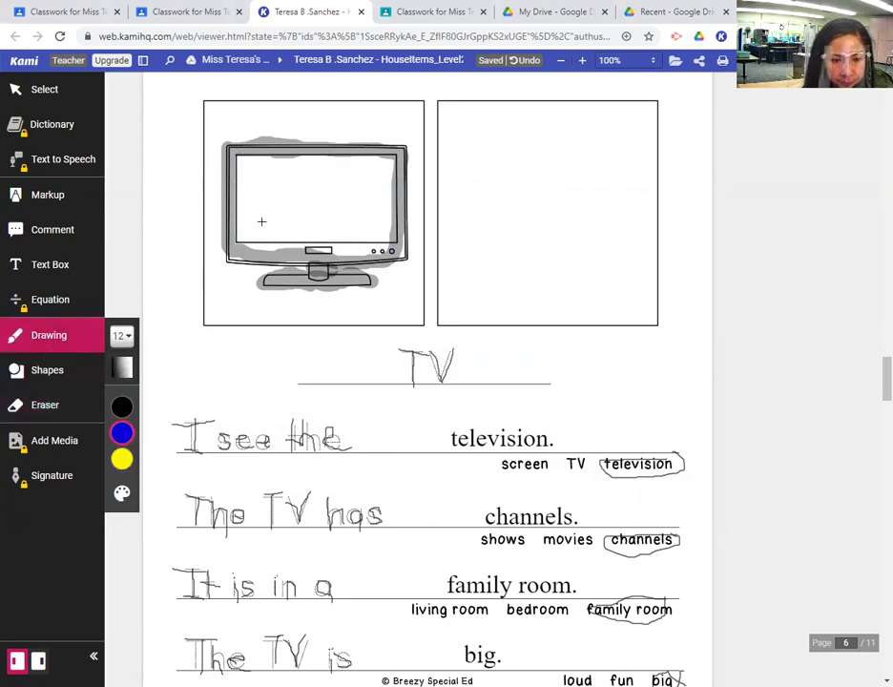
pyautogui.moveTo(240, 162)
pyautogui.mouseDown()
pyautogui.moveTo(242, 230)
pyautogui.moveTo(364, 232)
pyautogui.moveTo(380, 219)
pyautogui.moveTo(378, 174)
pyautogui.moveTo(276, 168)
pyautogui.moveTo(257, 181)
pyautogui.moveTo(283, 194)
pyautogui.moveTo(319, 191)
pyautogui.moveTo(314, 176)
pyautogui.moveTo(315, 200)
pyautogui.moveTo(271, 213)
pyautogui.moveTo(370, 219)
pyautogui.moveTo(334, 191)
pyautogui.moveTo(358, 174)
pyautogui.mouseUp()
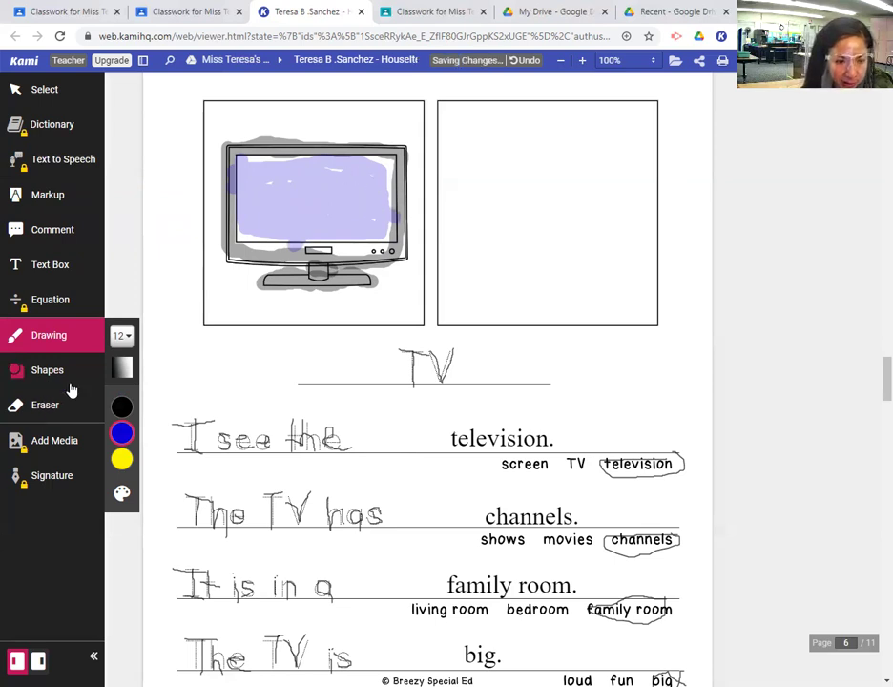
# Draw a black rectangle with line thickness 1 in the empty picture box as the TV's screen
pyautogui.click(40, 372)
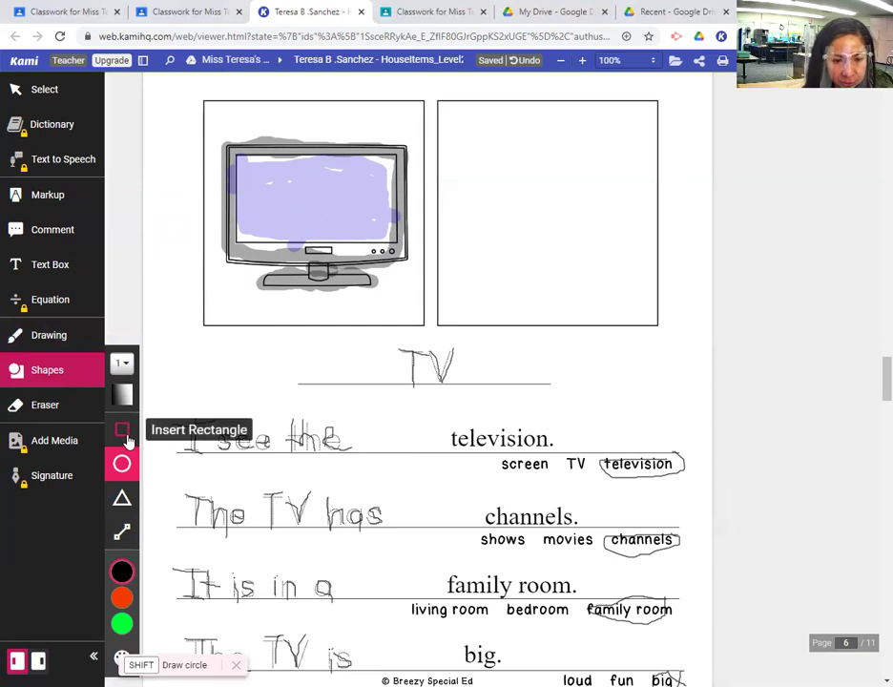
pyautogui.click(123, 426)
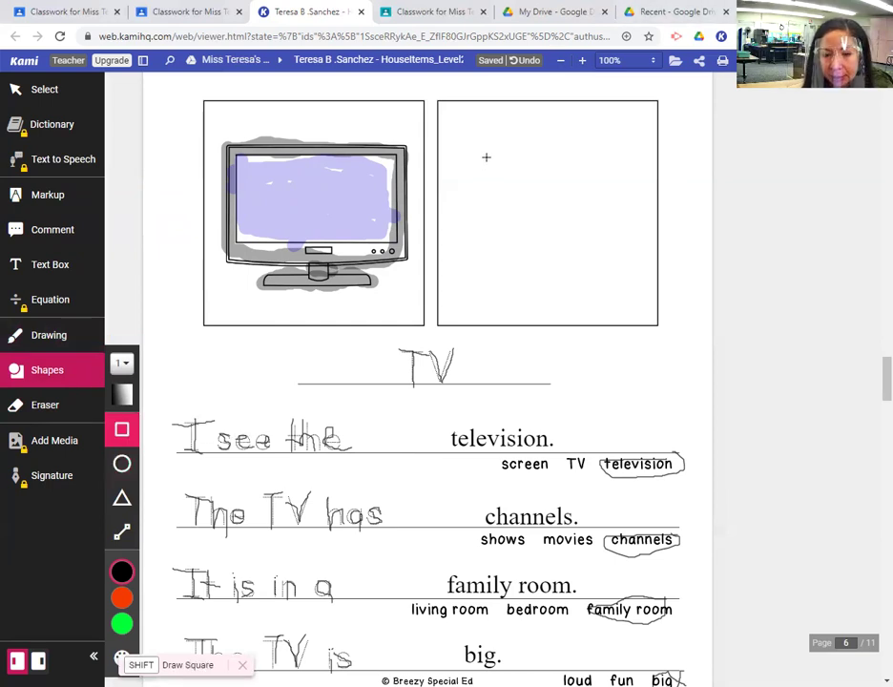
pyautogui.moveTo(485, 157); pyautogui.dragTo(614, 240)
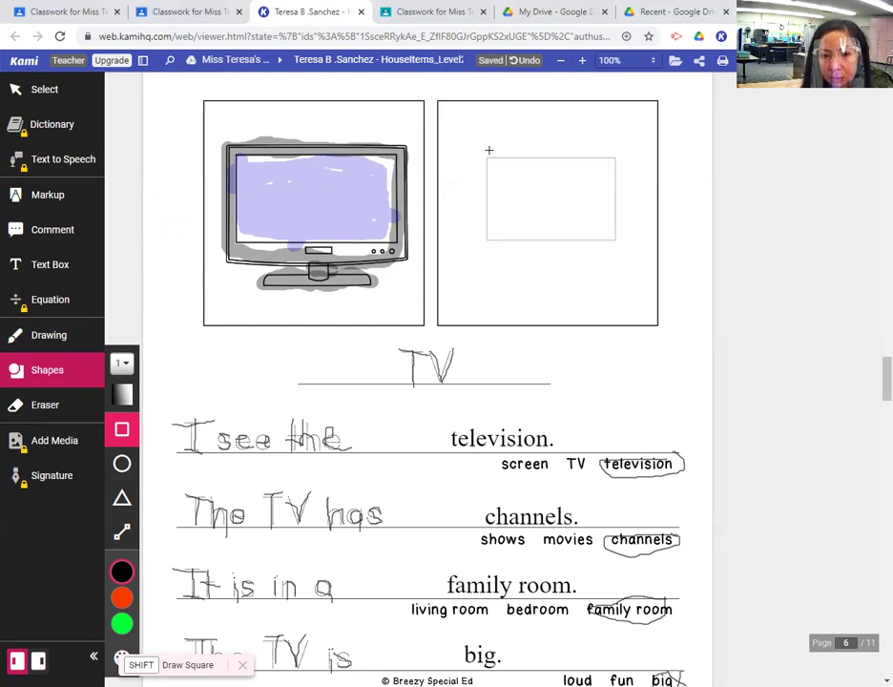
pyautogui.moveTo(491, 169); pyautogui.dragTo(620, 250)
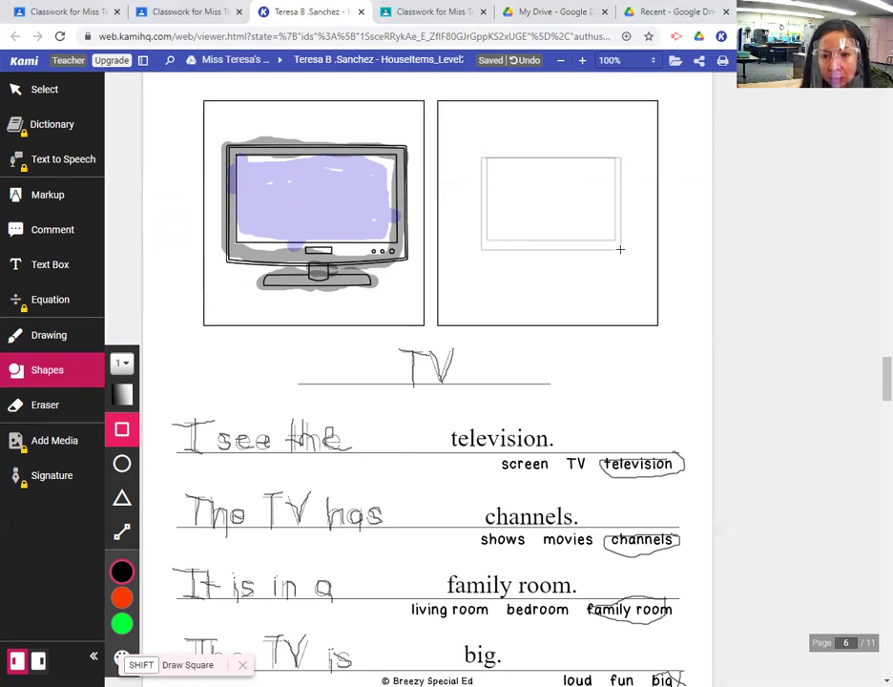
pyautogui.click(522, 61)
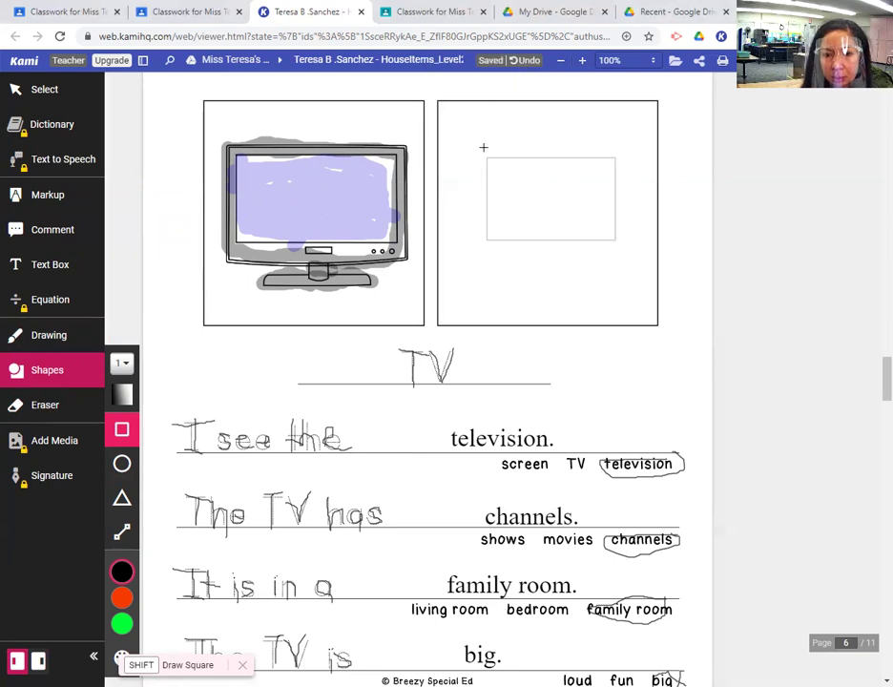
pyautogui.moveTo(482, 148); pyautogui.dragTo(622, 249)
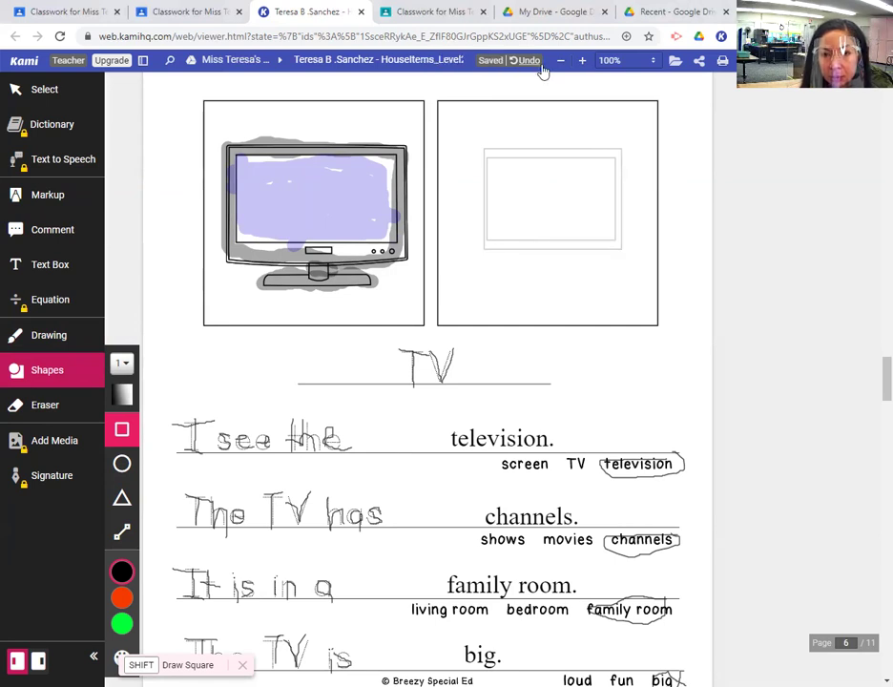
pyautogui.click(498, 112)
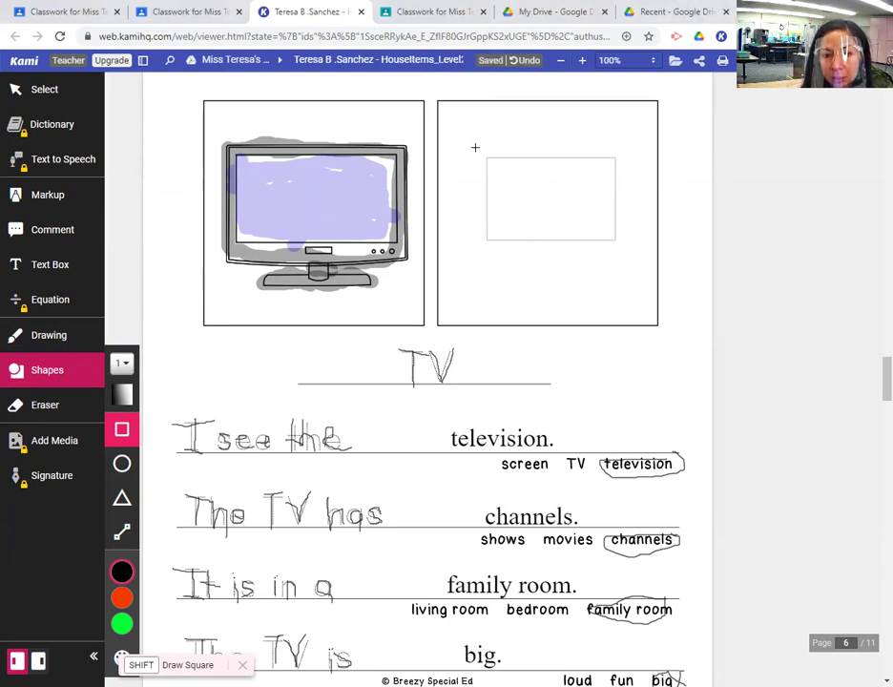
# Draw a larger rectangle around the screen as the TV frame, with a small rectangle for the neck and a flat one for the base
pyautogui.moveTo(478, 149); pyautogui.dragTo(627, 255)
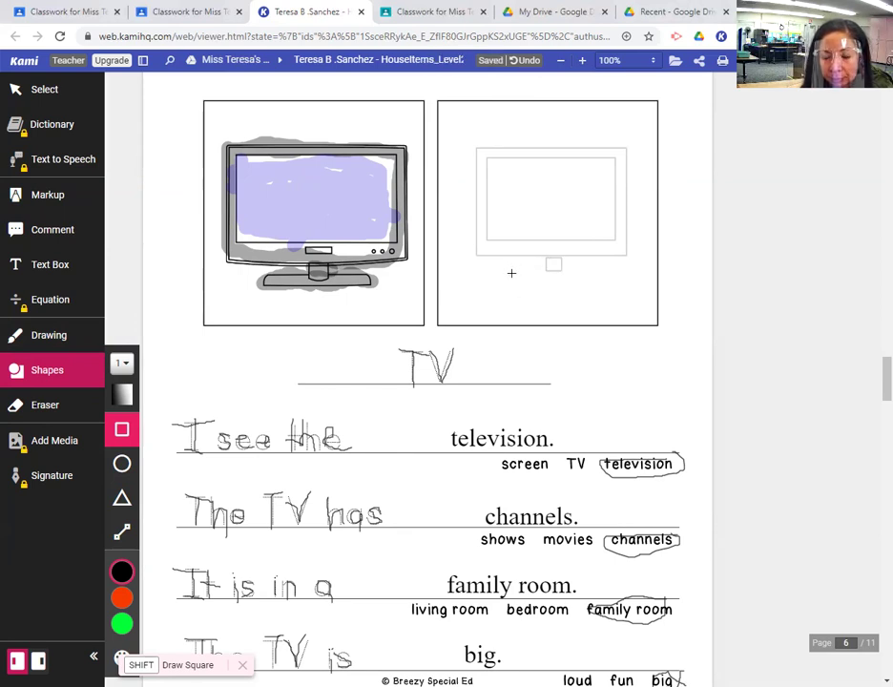
pyautogui.moveTo(511, 274); pyautogui.dragTo(599, 266)
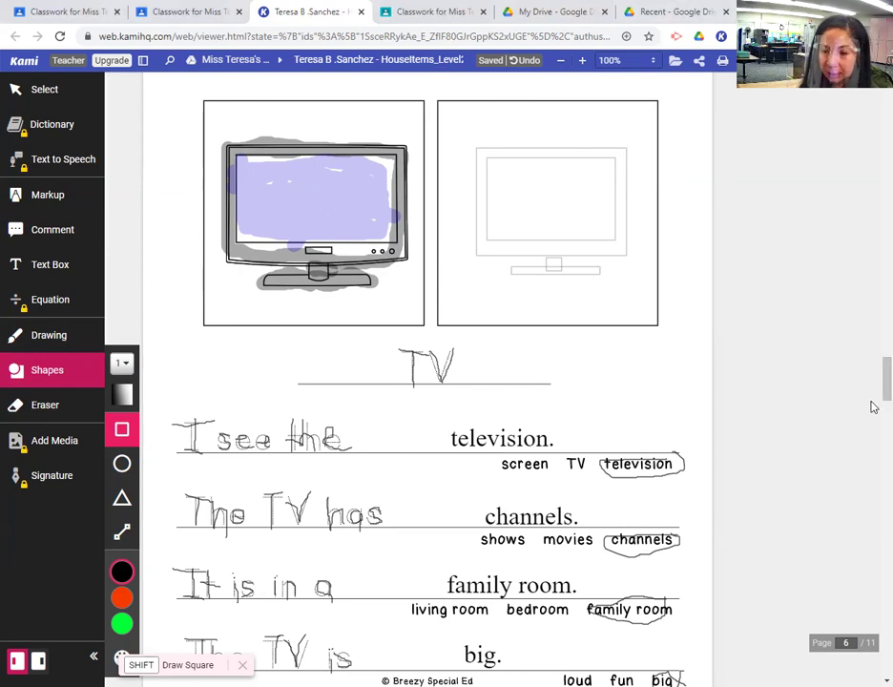
pyautogui.scroll(1, 871, 388)
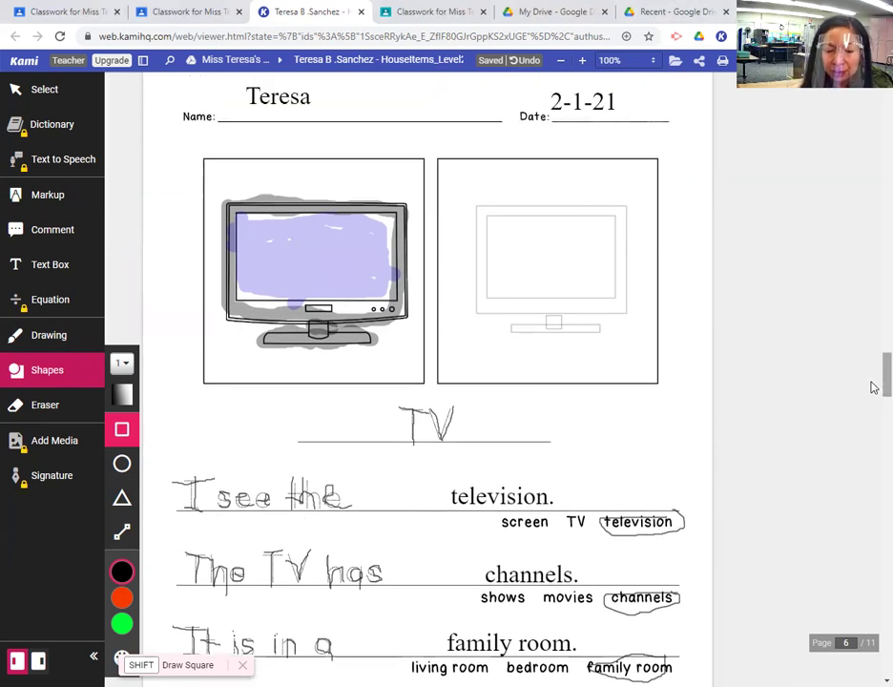